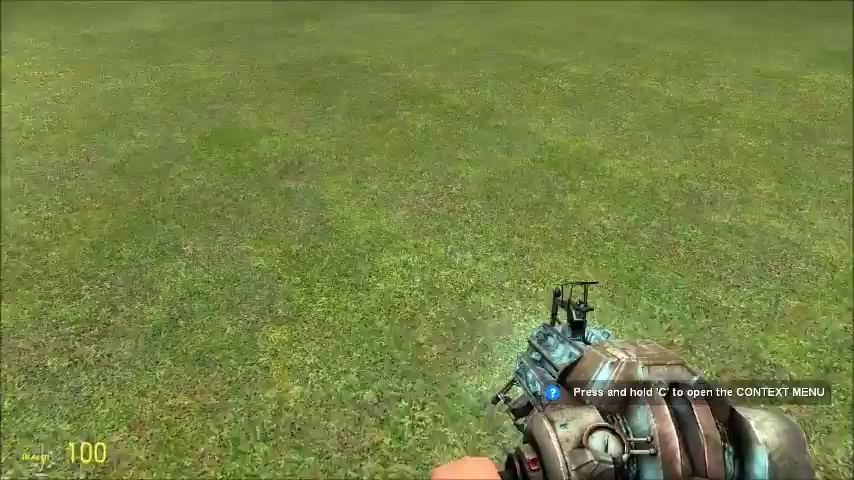
Fire the physics gun beam at the grass.
left_click(427, 240)
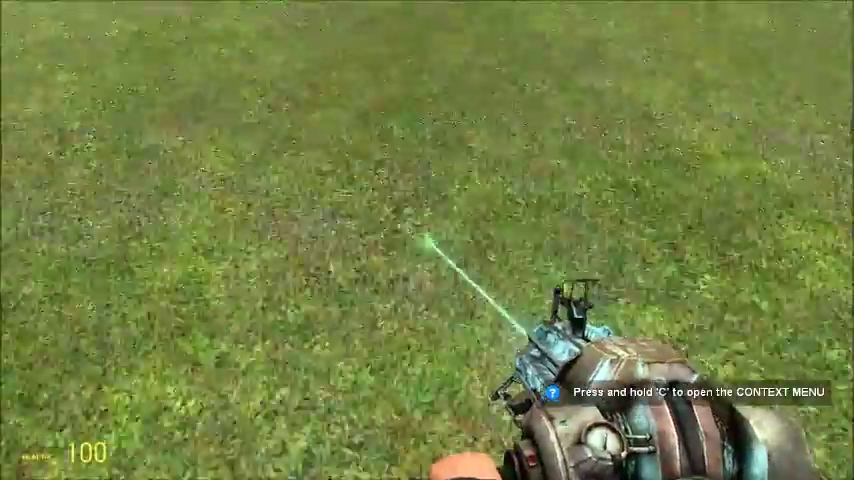
Take the red Desert Eagle-style pistol from the weapons list and return to the game.
key("q")
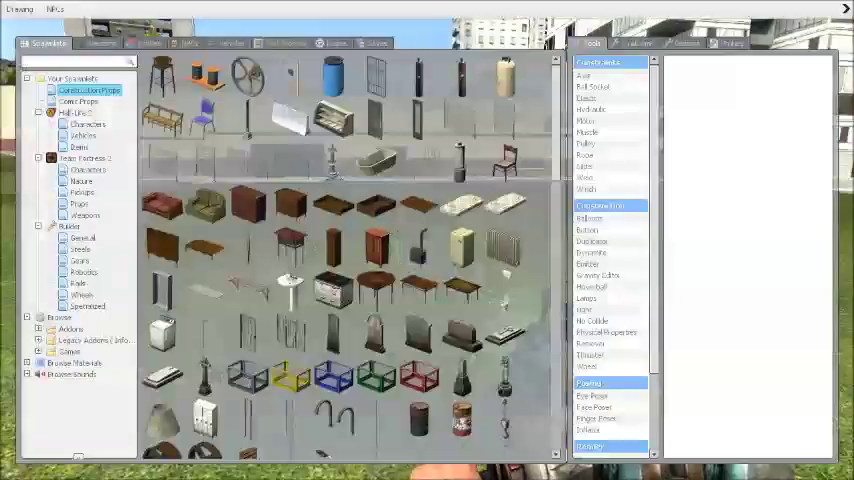
left_click(105, 44)
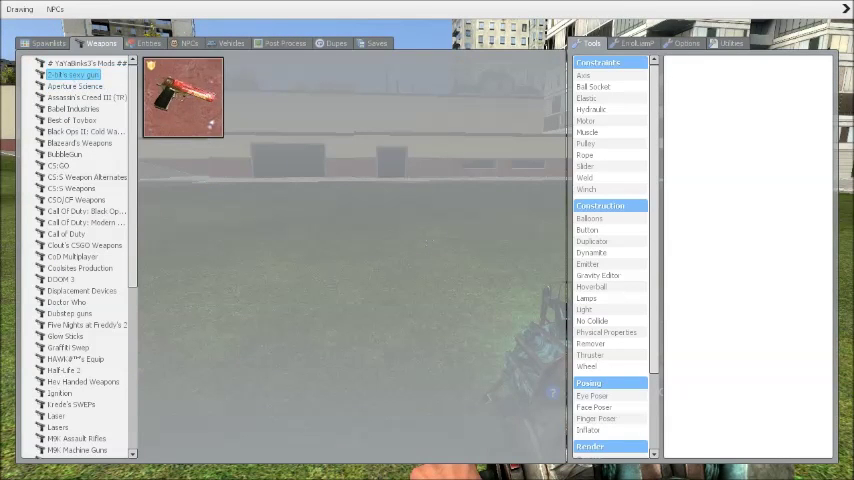
key("q")
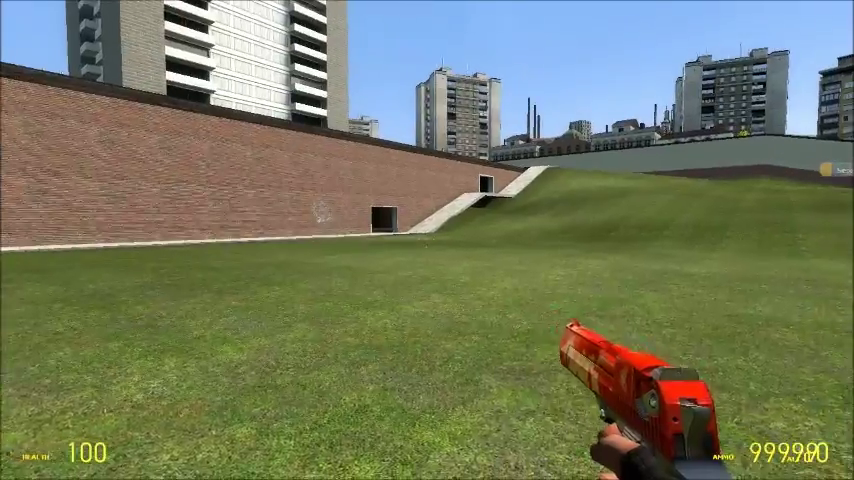
Fire two exploding pistol shots at the brick wall, then bring up the spawn menu.
left_click(427, 240)
left_click(427, 240)
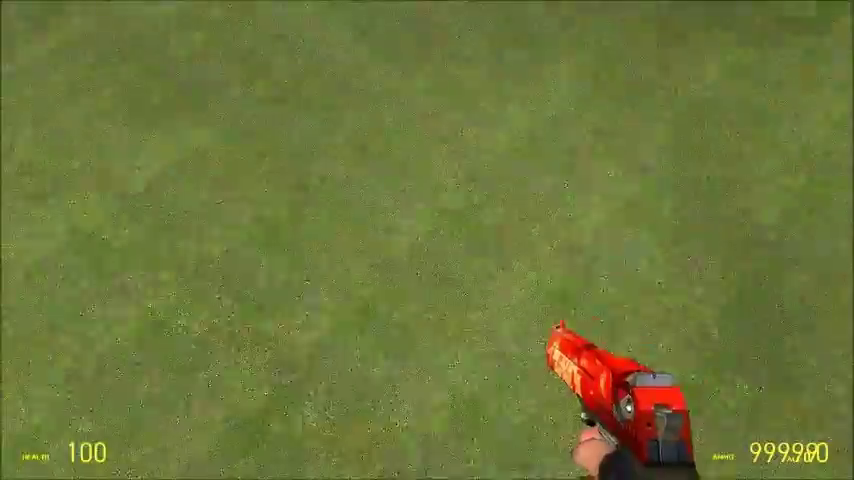
key("q")
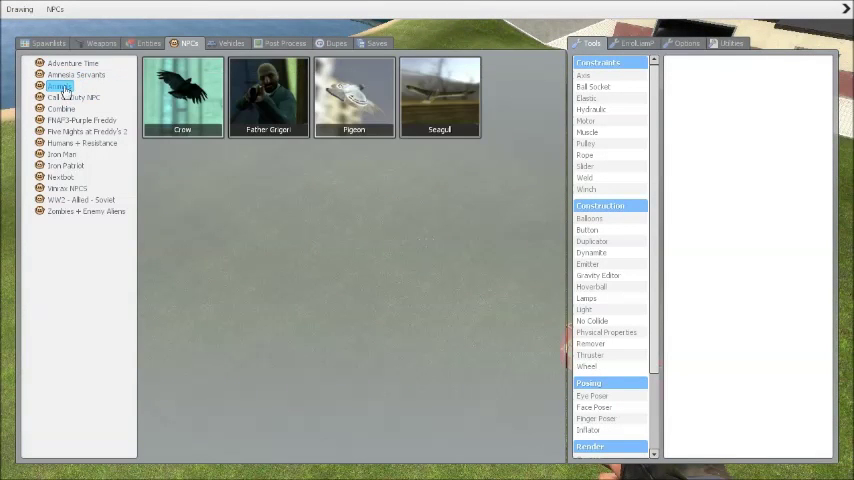
Browse the NPC categories and settle on Five Nights at Freddy's 2.
left_click(62, 108)
left_click(75, 120)
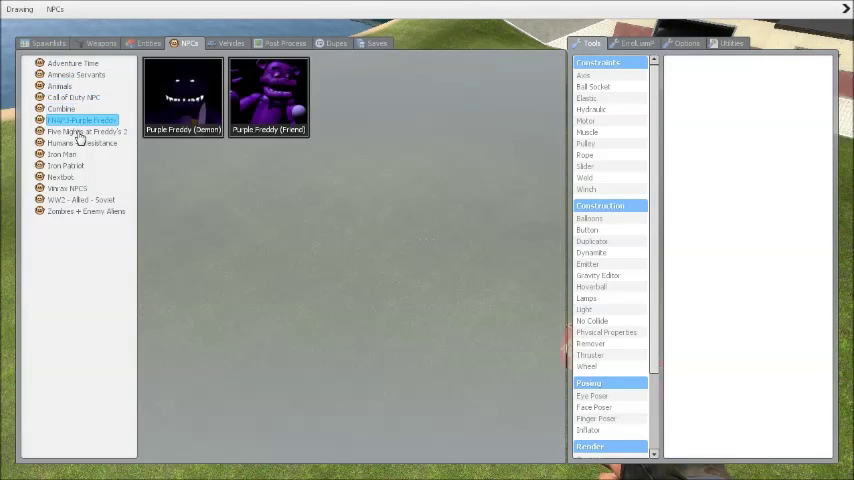
left_click(72, 143)
left_click(66, 176)
left_click(78, 199)
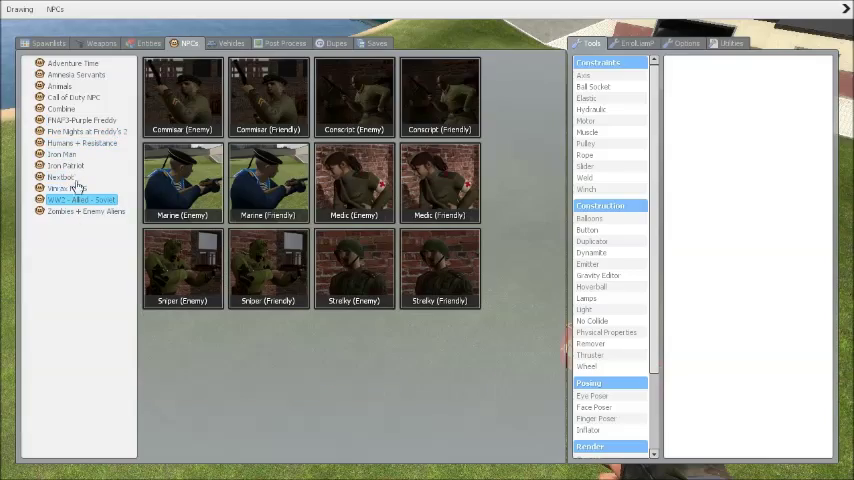
left_click(74, 132)
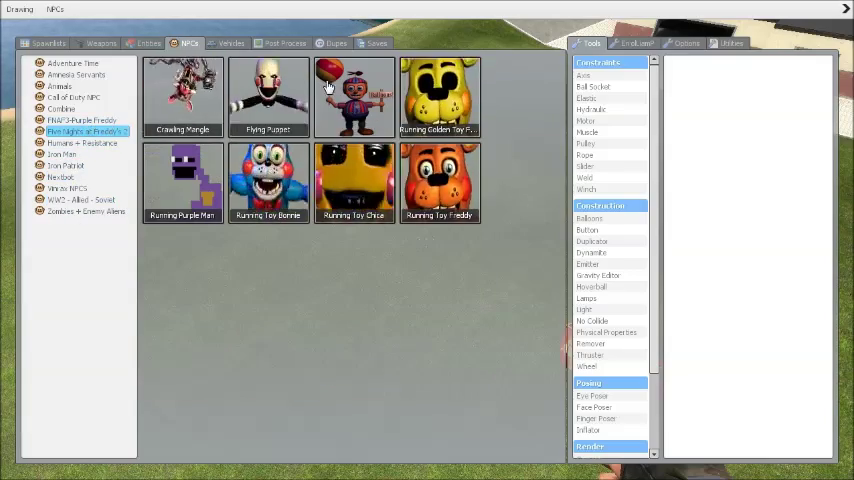
Toggle the spawn menu to check the spawned animatronics, then close it.
key("q")
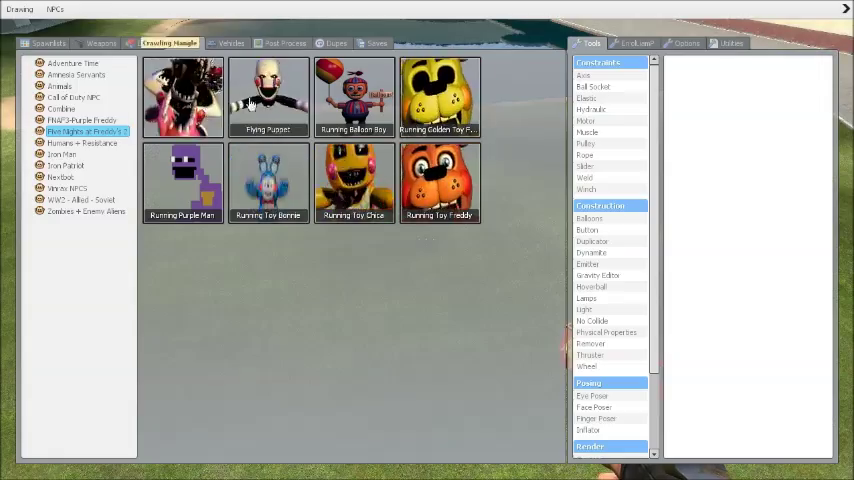
key("q")
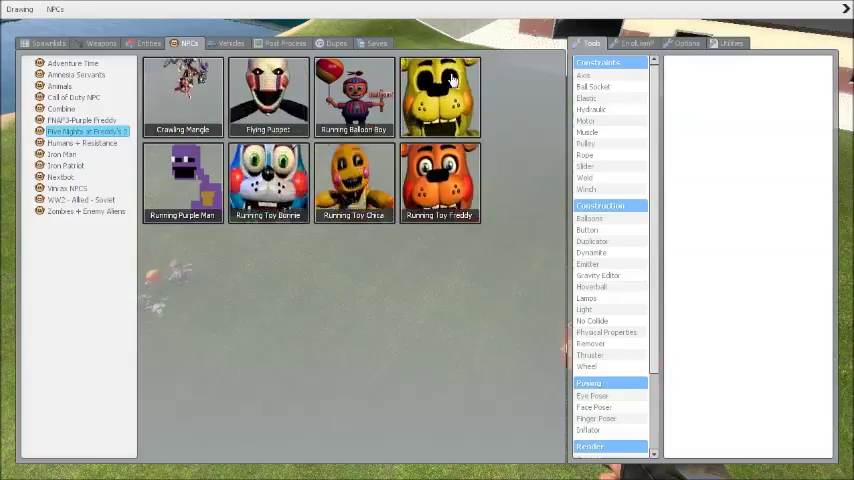
key("q")
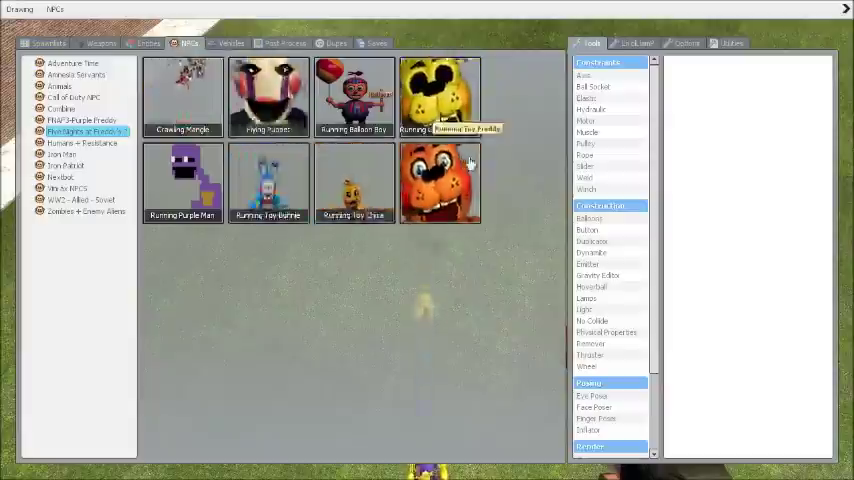
key("q")
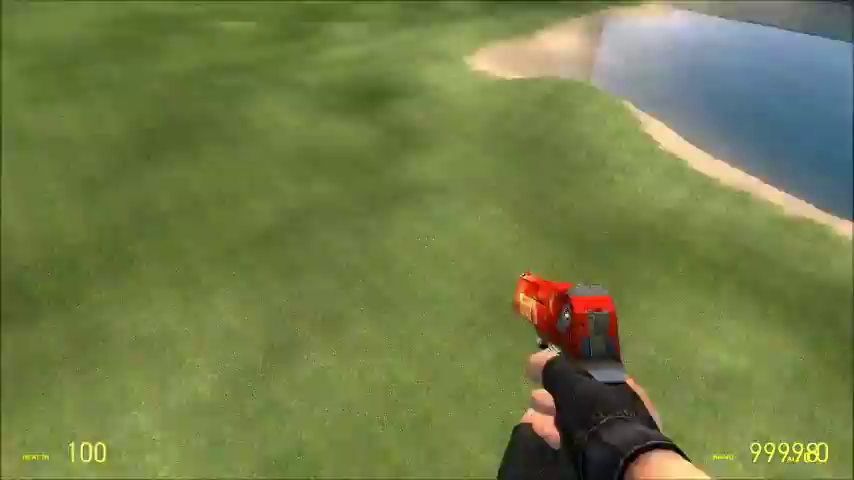
Spawn the Flying Puppet animatronic from the FNAF NPC list.
key("q")
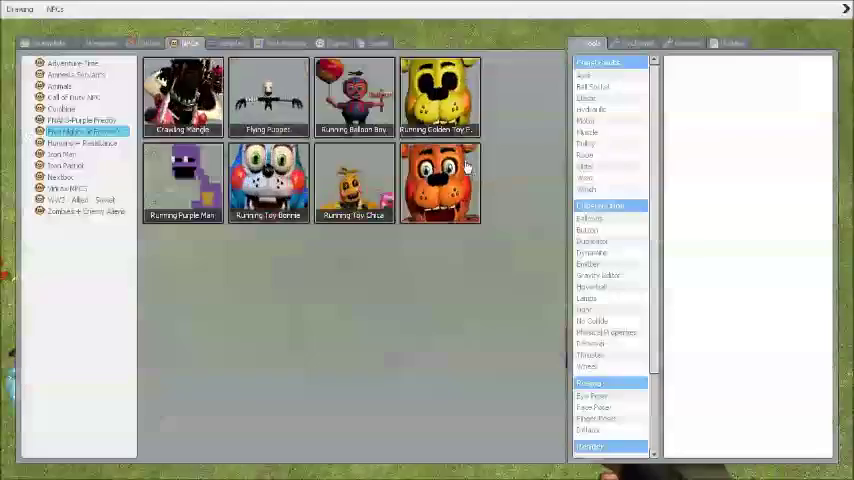
left_click(295, 97)
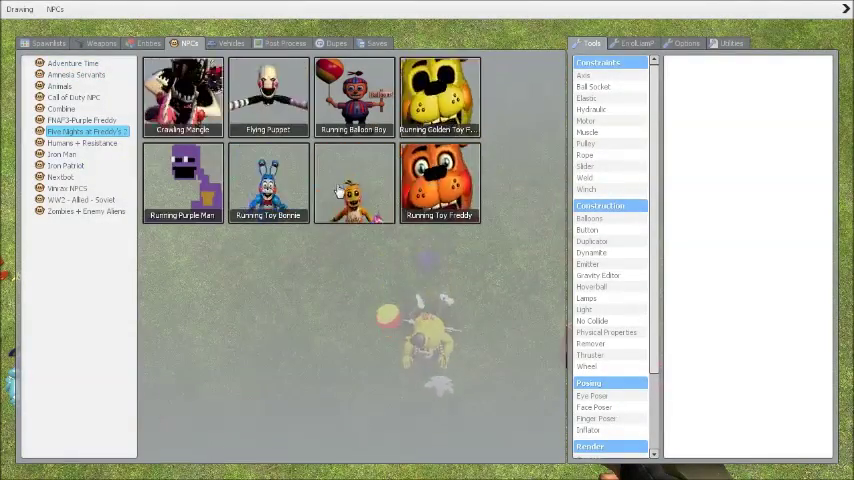
key("q")
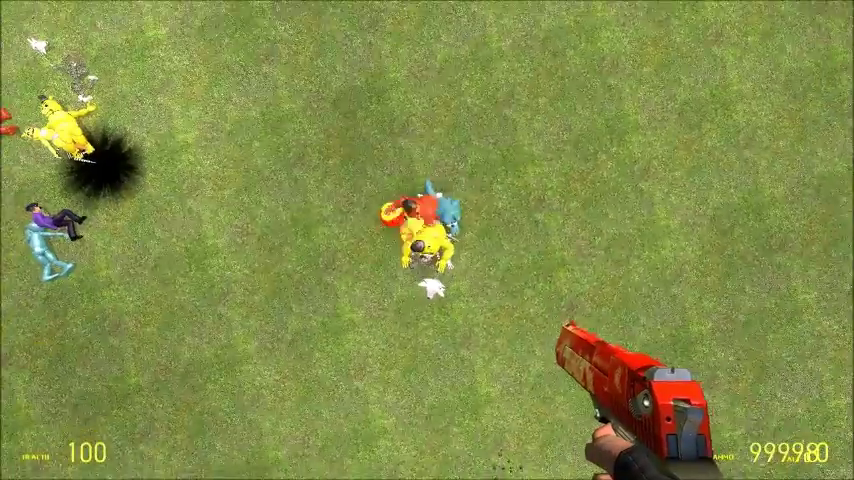
Shoot the animatronics with the pistol, then show the Weapons list.
left_click(427, 240)
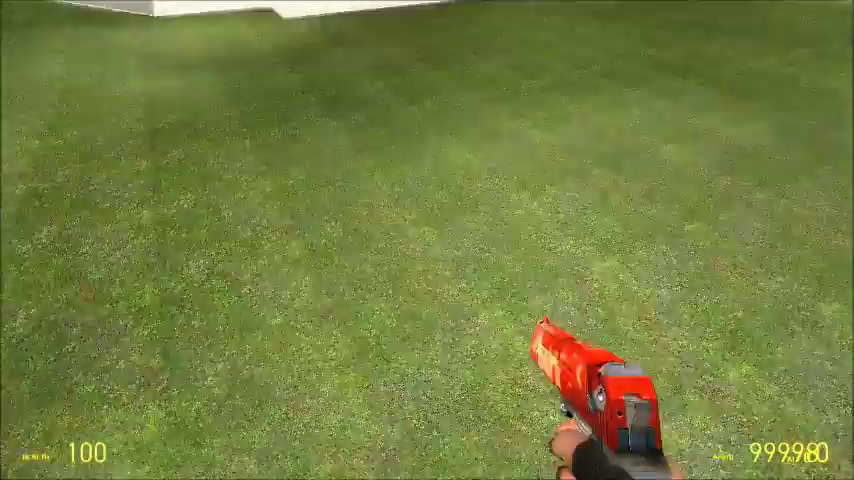
left_click(427, 240)
key("q")
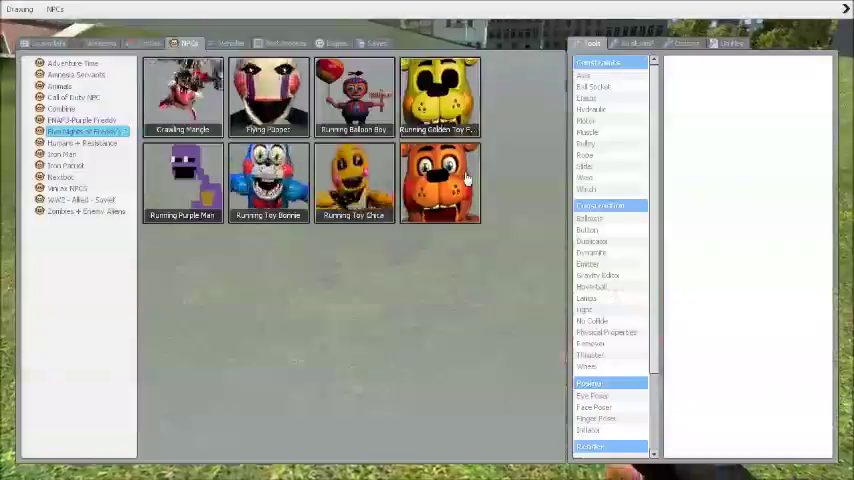
left_click(84, 45)
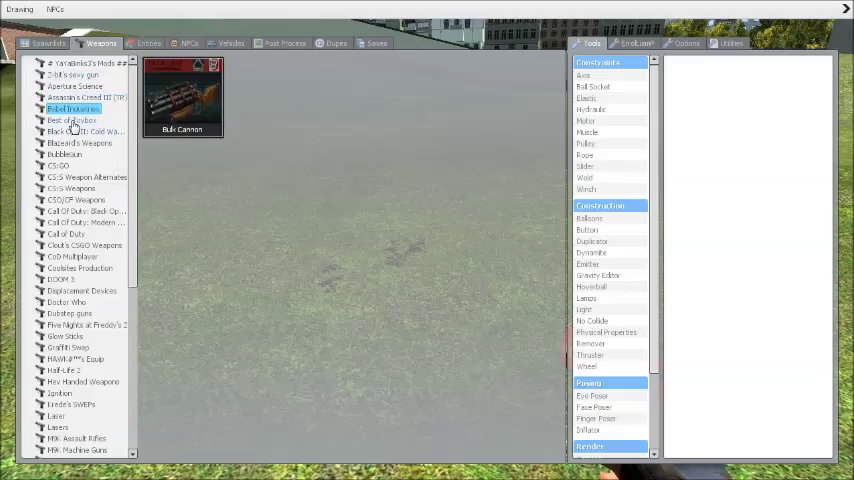
Equip the Aimbot Gun V2 from Best of Toybox and reopen the spawn menu.
left_click(73, 121)
left_click(197, 104)
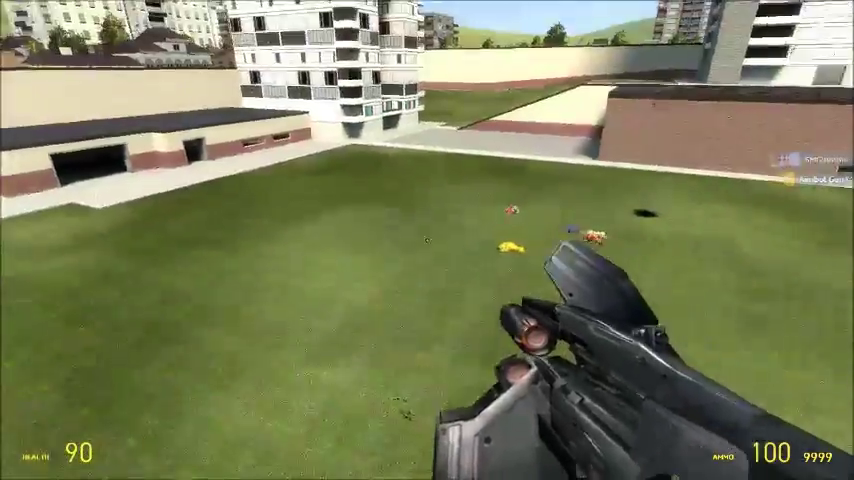
key("q")
Browse Blazeon's, CS:GO and CS:S weapons, then equip SpiderMod v3.0 from Spider Mod.
left_click(150, 44)
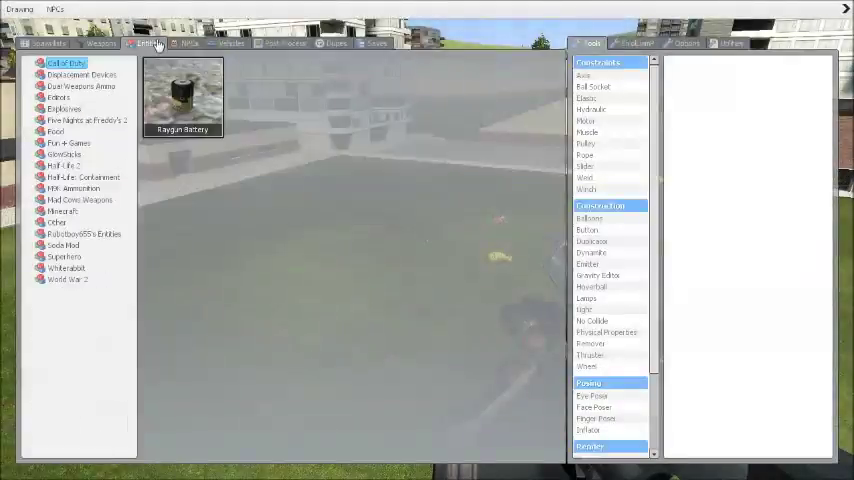
left_click(100, 43)
left_click(75, 145)
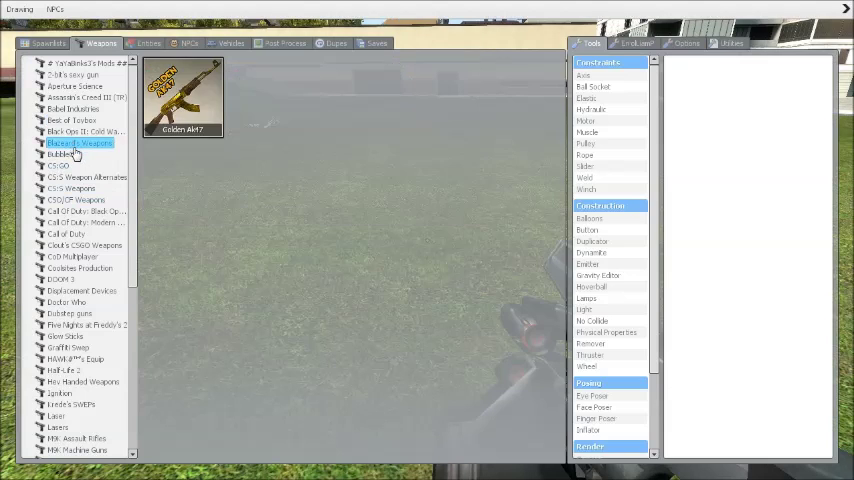
left_click(58, 166)
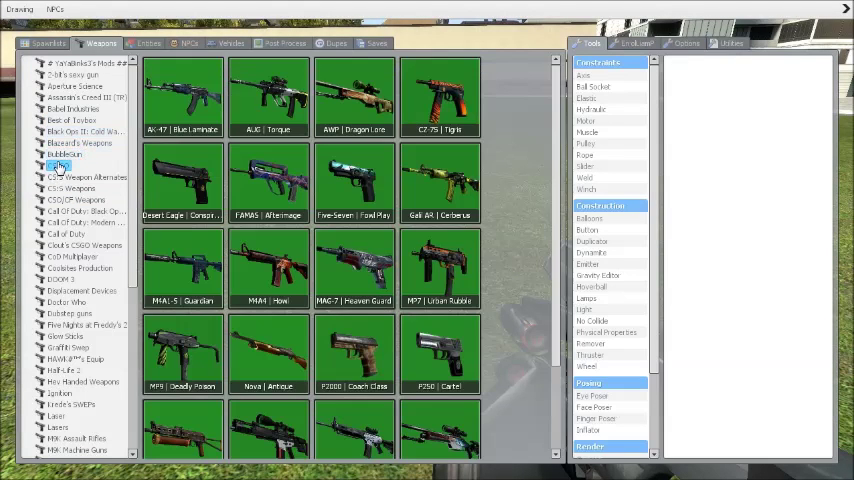
left_click(71, 188)
scroll(128, 213, "down", 3)
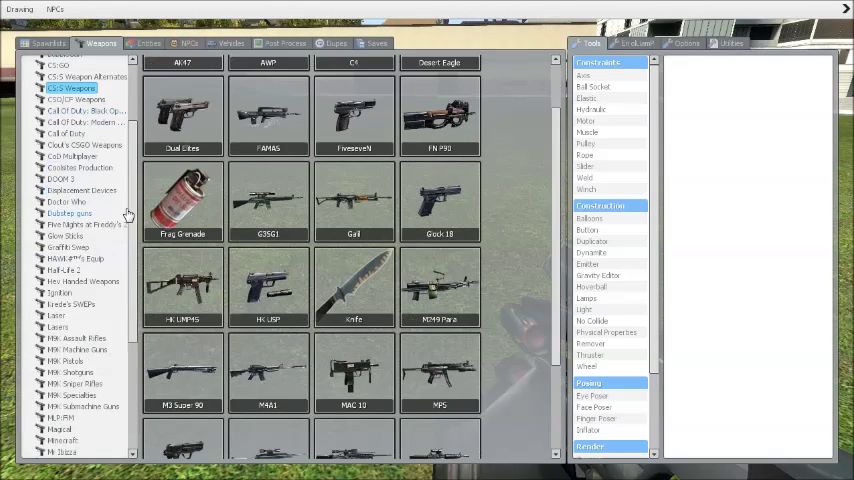
scroll(147, 220, "down", 3)
scroll(108, 297, "down", 2)
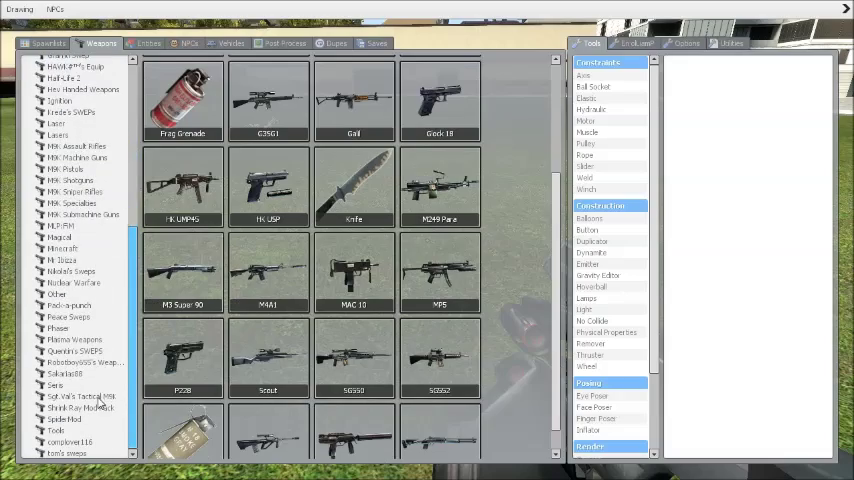
left_click(64, 420)
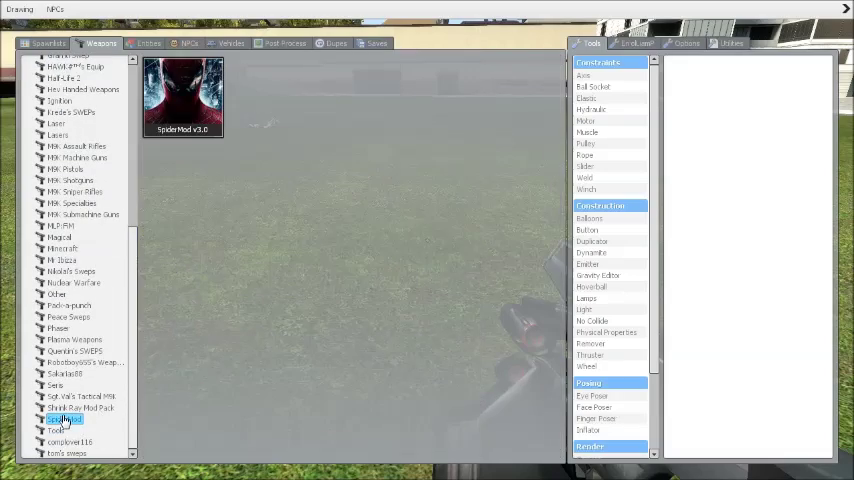
left_click(174, 115)
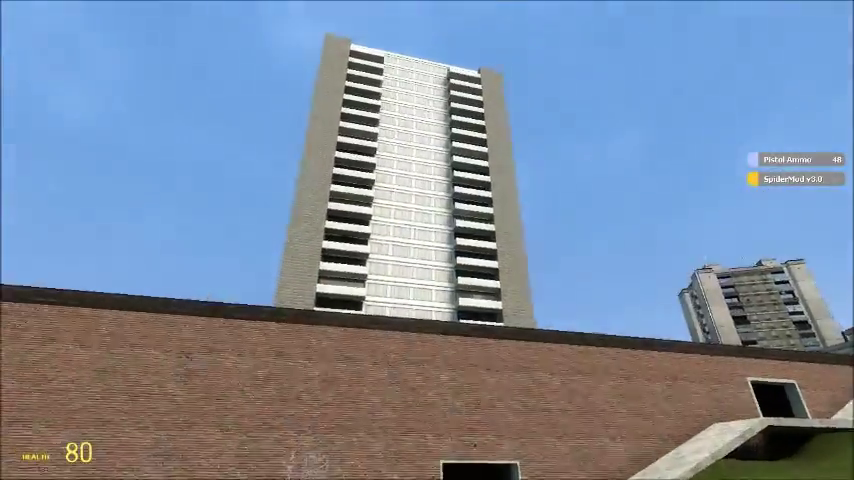
Swing on SpiderMod web lines from the brick building toward the lake and grass.
left_click(427, 240)
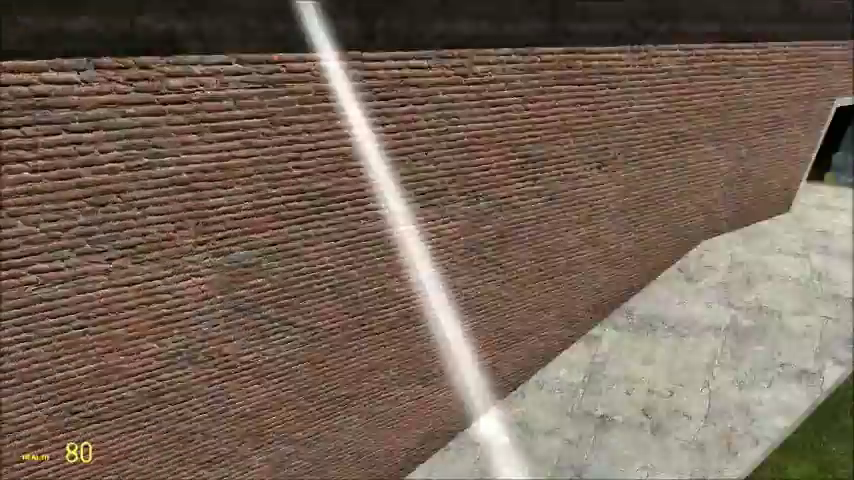
left_click(427, 240)
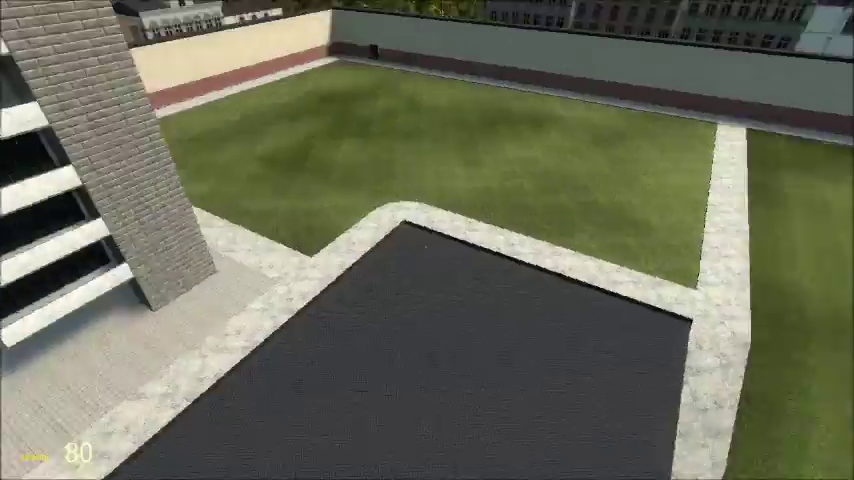
left_click(427, 240)
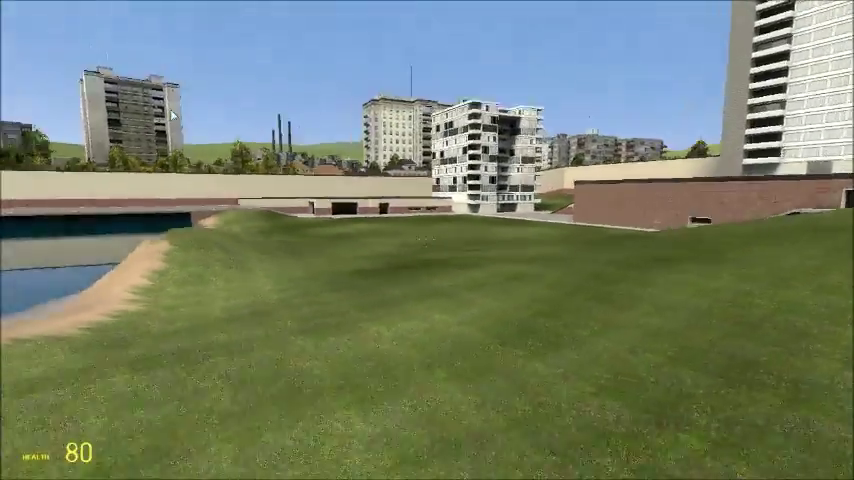
key("q")
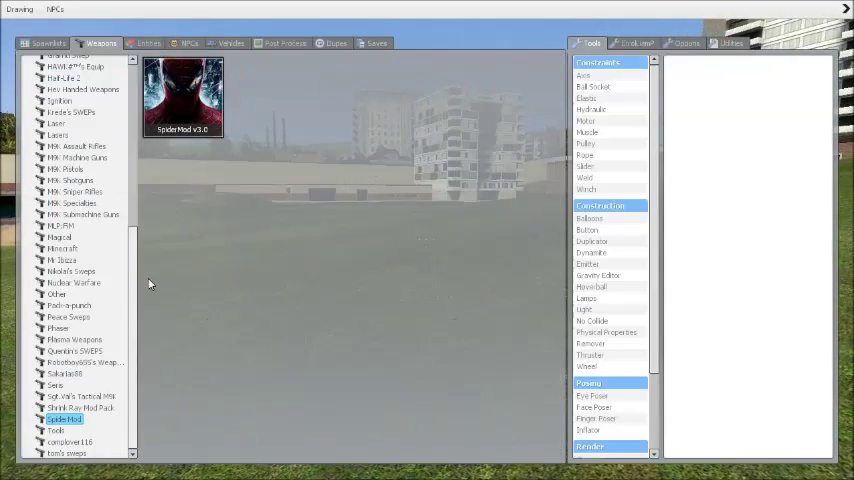
Fire the Nyan Cat gun's rainbow cat shots across the grass, downing a purple animatronic.
key("q")
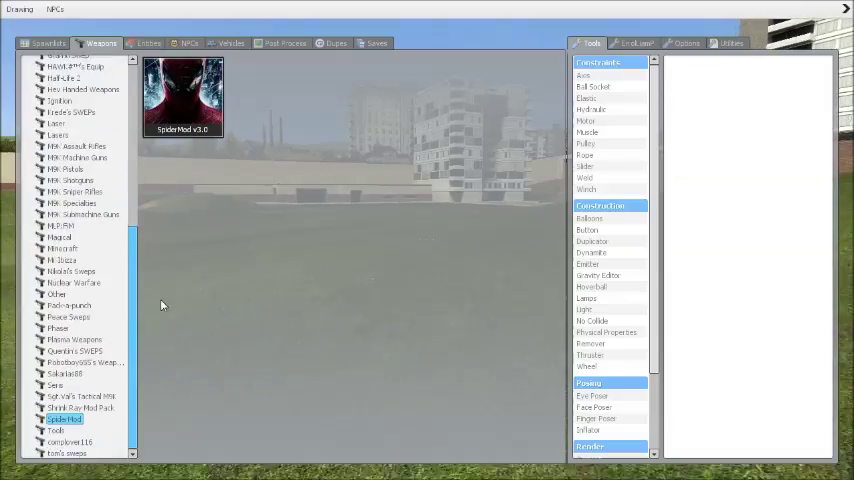
scroll(106, 220, "up", 2)
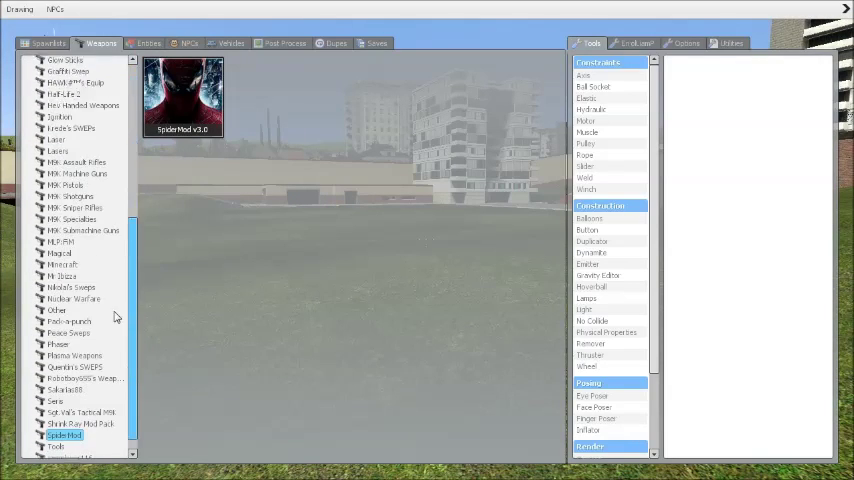
key("q")
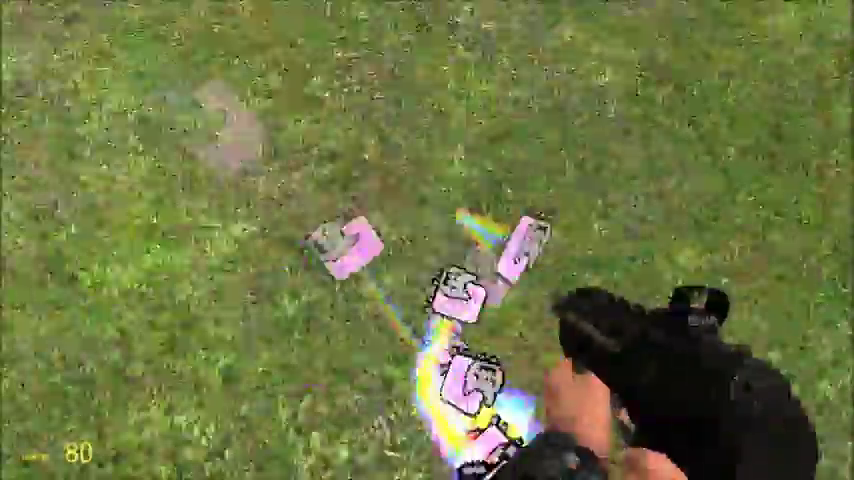
key("q")
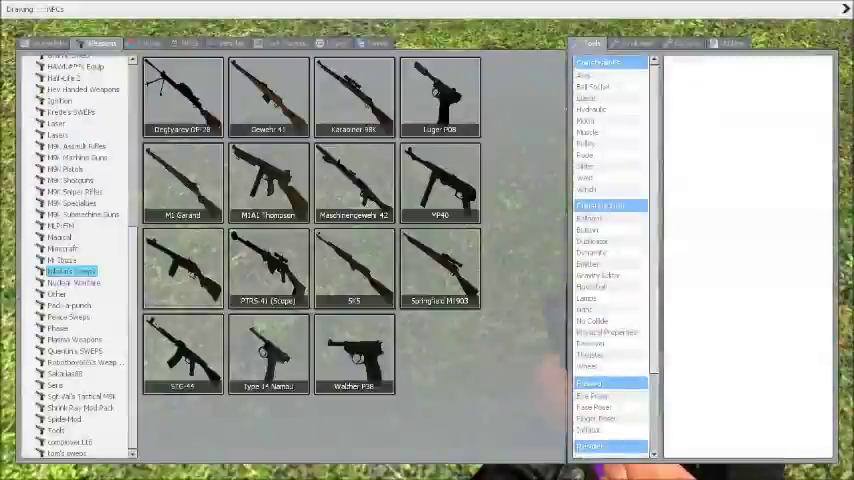
Empty the PPSh-41's drum at the downed purple animatronic across the field.
key("q")
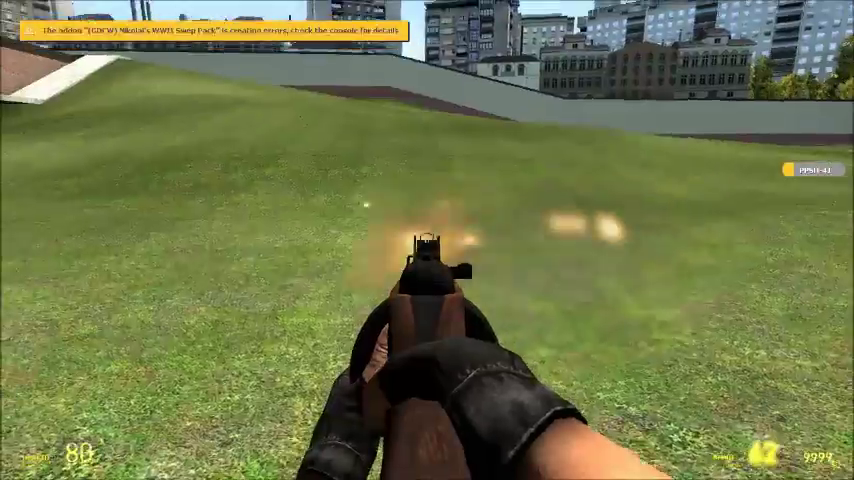
right_click(427, 240)
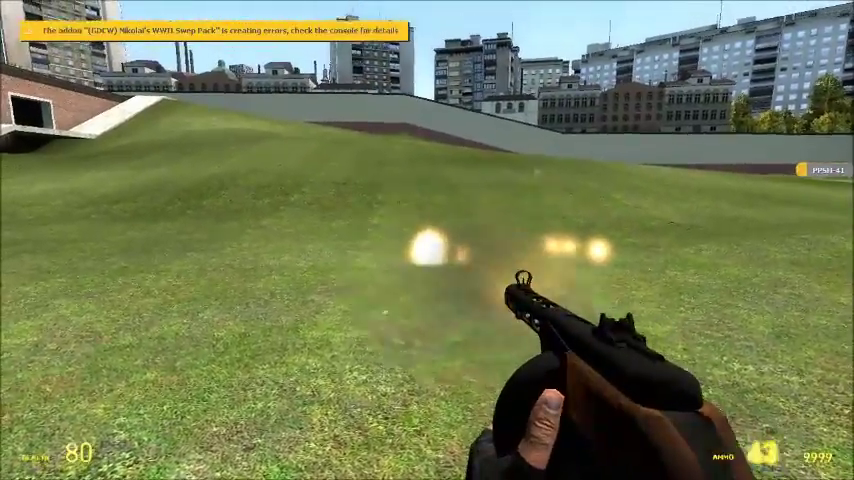
left_click(427, 240)
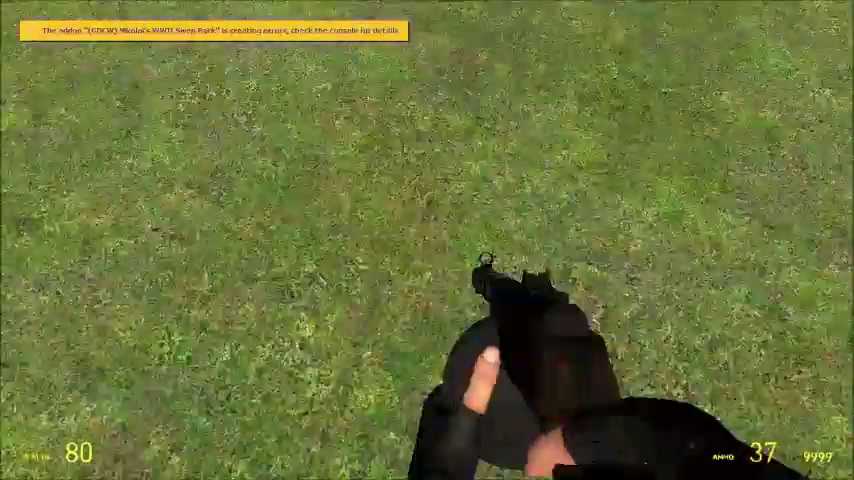
left_click_drag(427, 240, 427, 240)
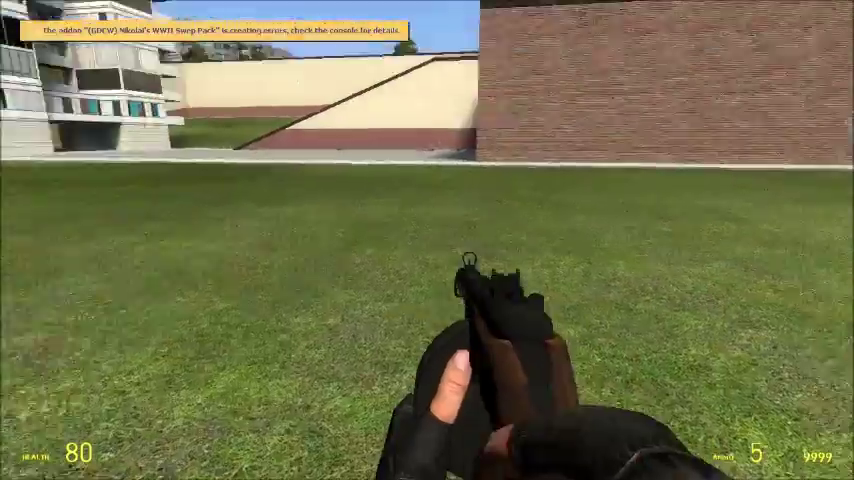
left_click_drag(427, 240, 427, 240)
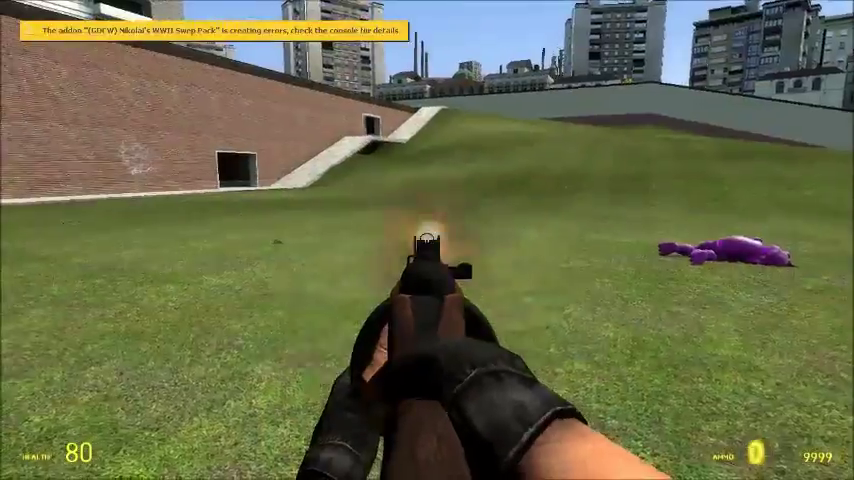
key("q")
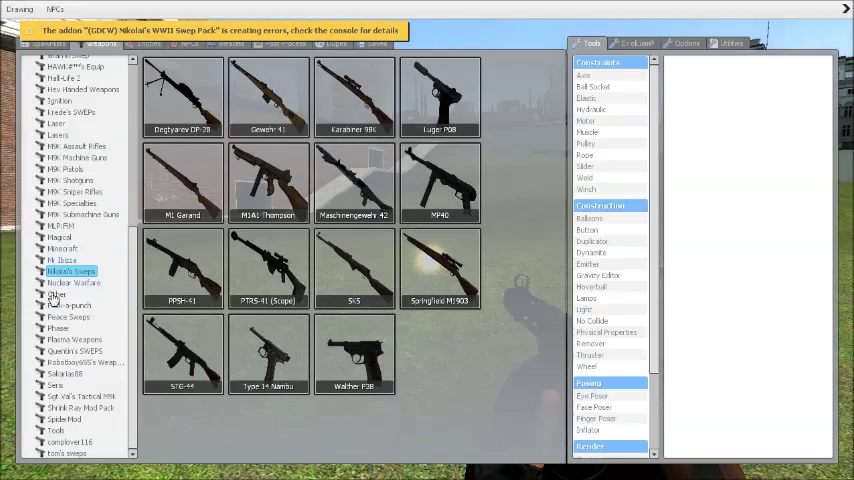
Spawn the Five Nights at Freddy's 2 Puppet NPC and gun it down.
left_click(180, 45)
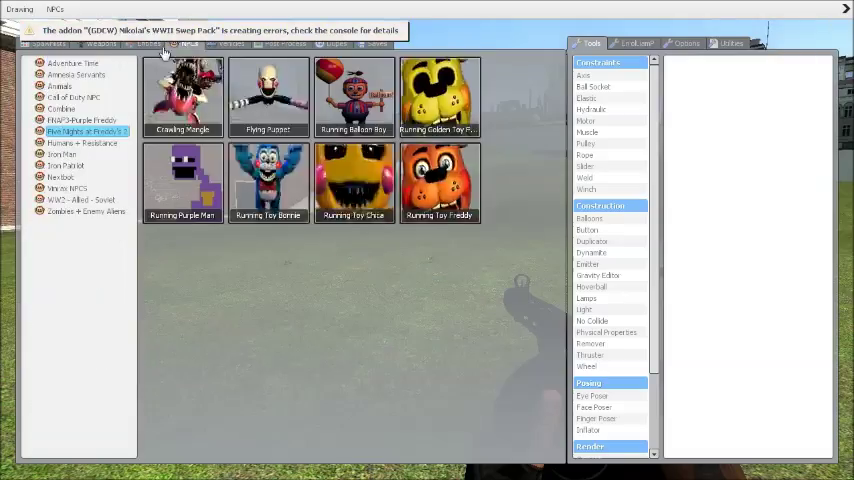
left_click(190, 130)
key("q")
left_click_drag(427, 240, 427, 240)
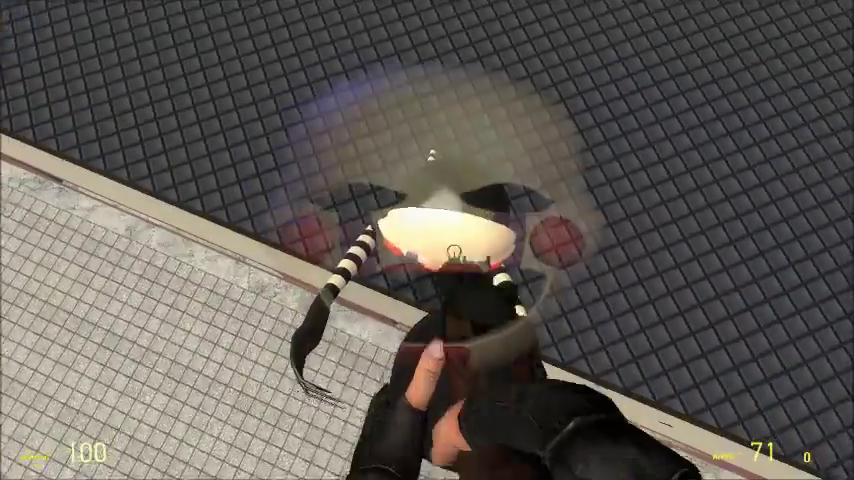
left_click_drag(427, 240, 427, 240)
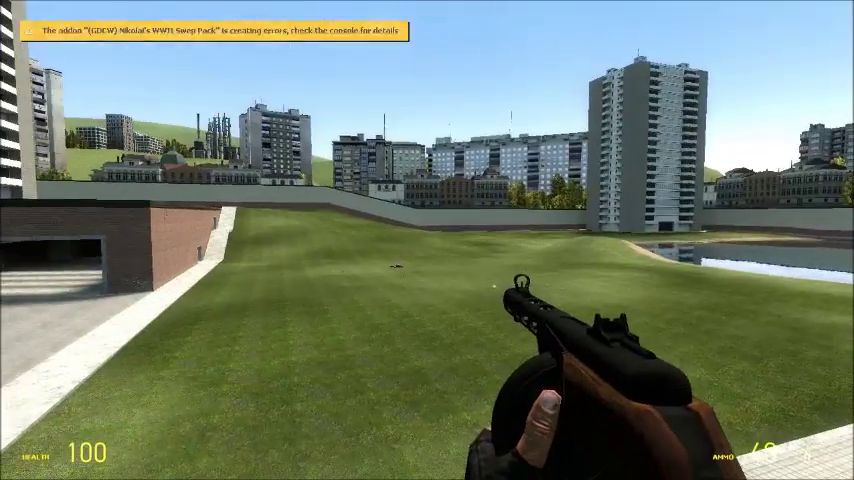
Re-equip the PPSh-41 and bring up the Entities categories.
key("q")
left_click(197, 257)
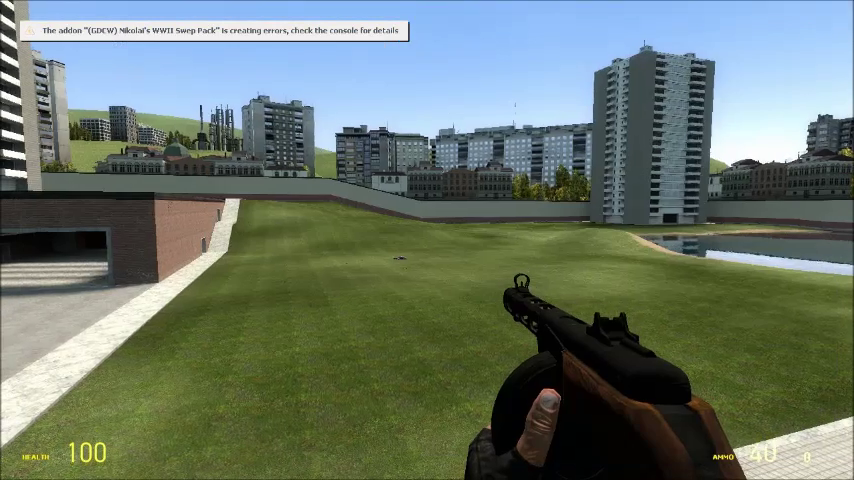
key("q")
left_click(138, 46)
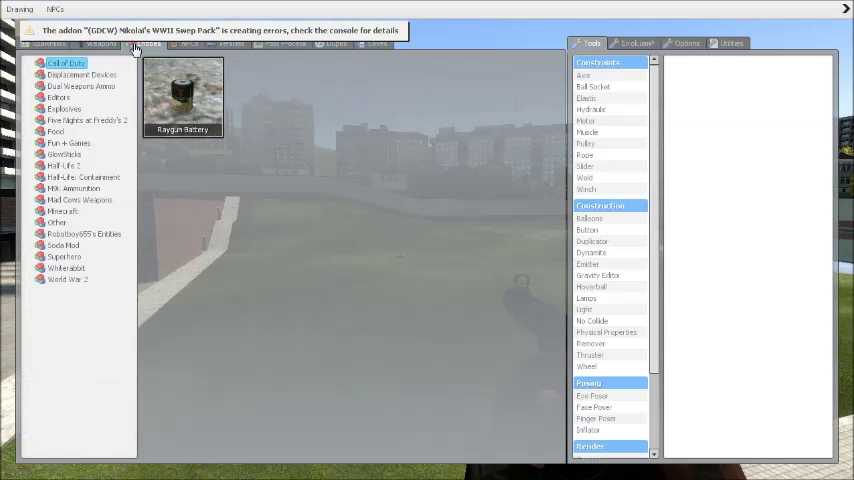
Browse the Displacement Devices, Editors and Dual Weapons Ammo entities, then return to the WWII weapons.
left_click(84, 76)
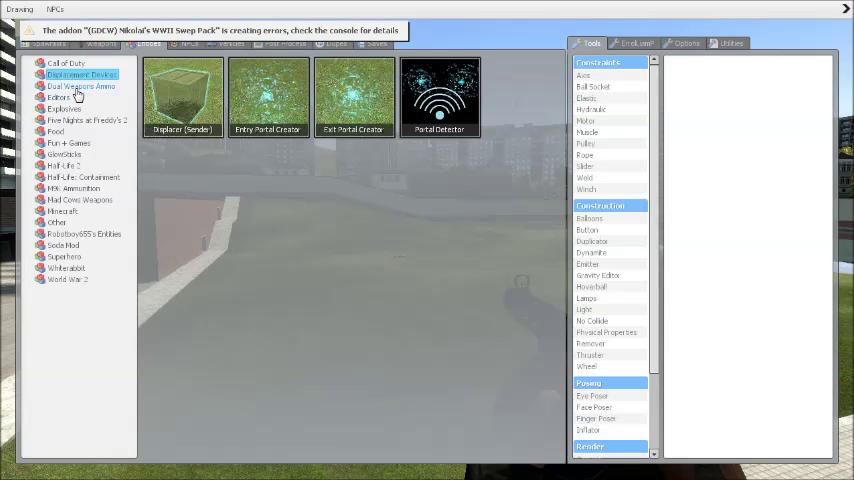
left_click(76, 88)
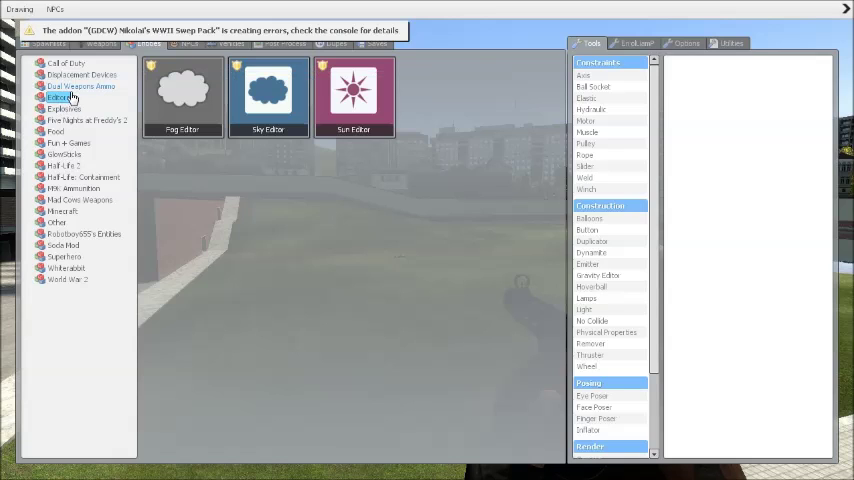
left_click(74, 87)
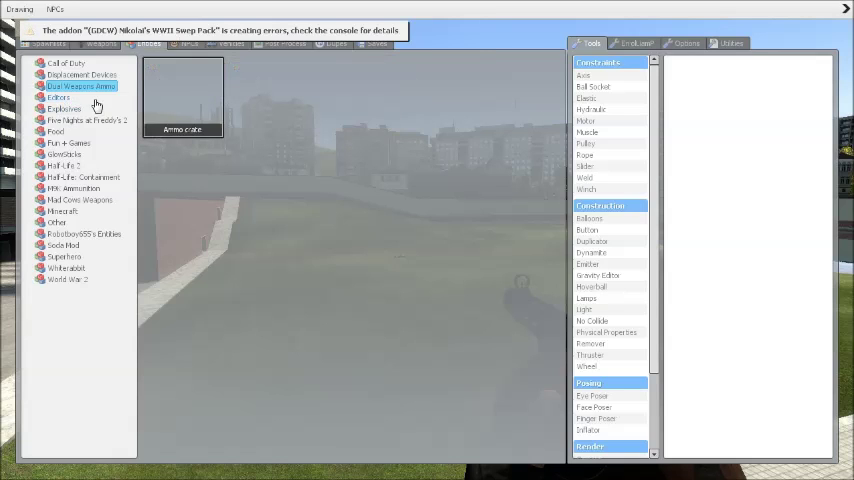
left_click(62, 97)
left_click(98, 42)
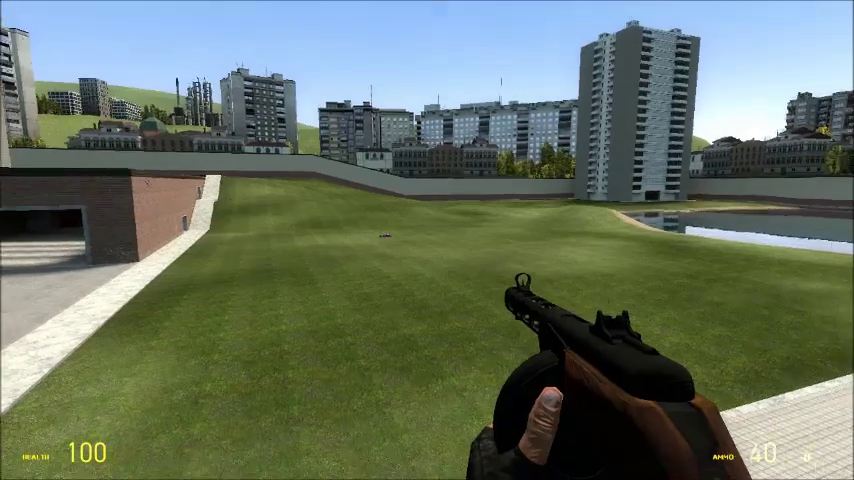
Go to the Other weapons category and send a chat message.
key("q")
key("q")
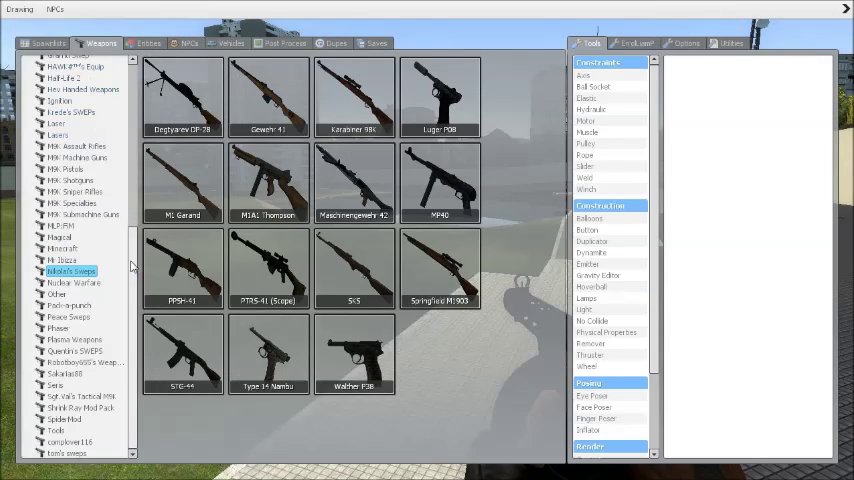
scroll(125, 200, "up", 2)
scroll(120, 130, "up", 2)
scroll(120, 130, "up", 2)
scroll(122, 137, "up", 2)
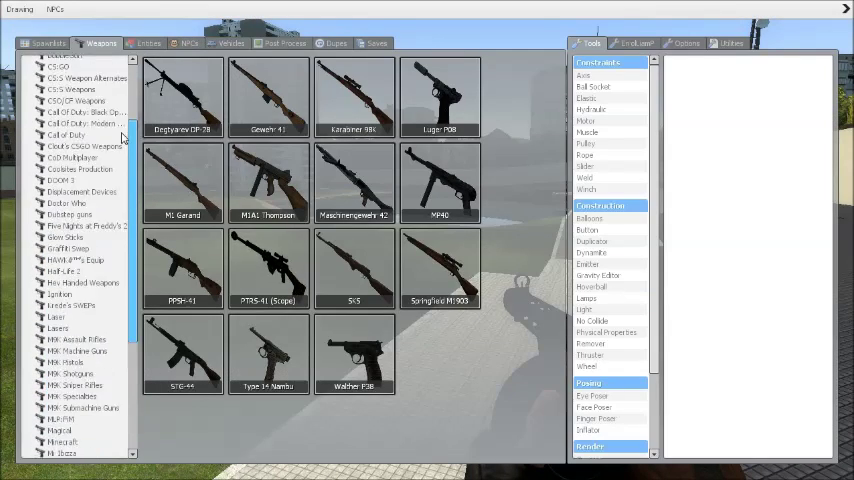
scroll(125, 180, "down", 3)
left_click(55, 402)
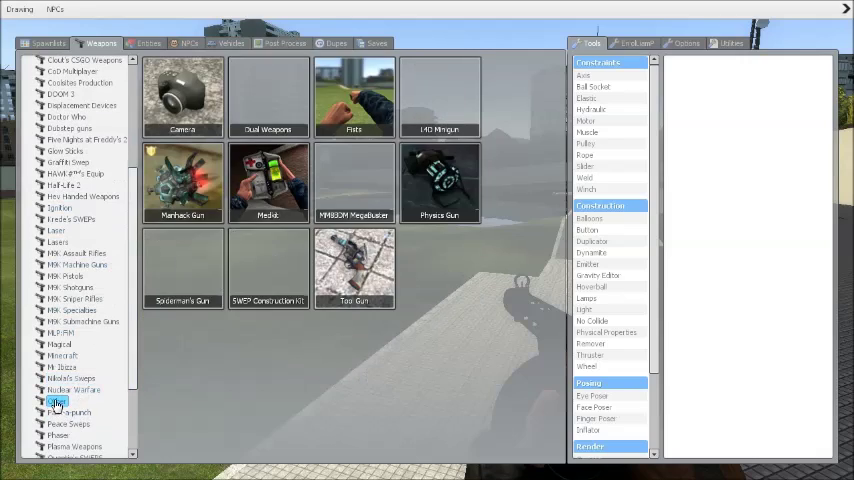
type("ytyyhgfghfd")
key("Return")
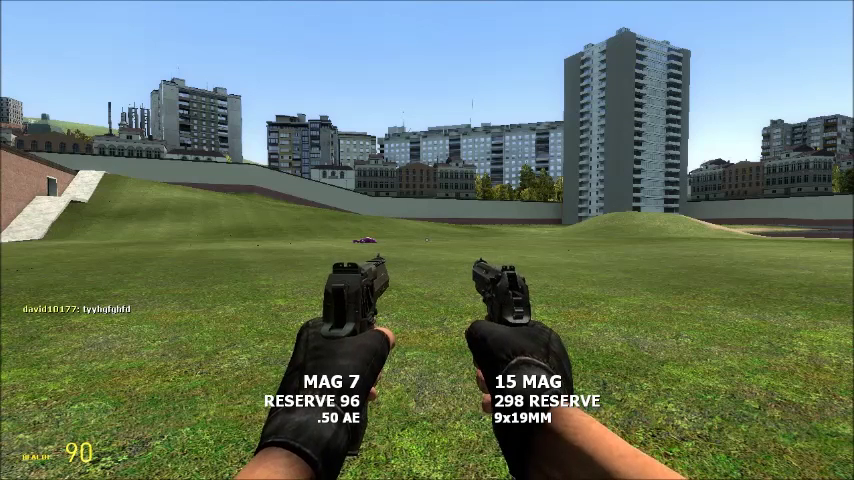
Save the game with F12, then load a different map with F9.
key("q")
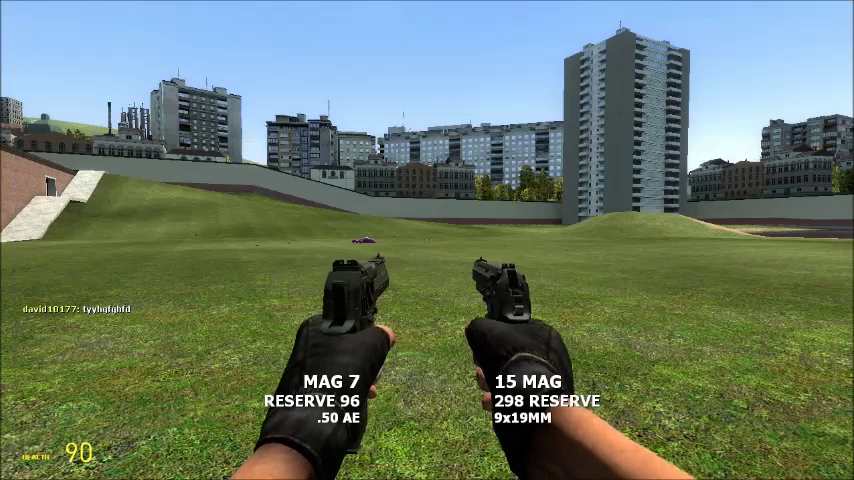
key("F12")
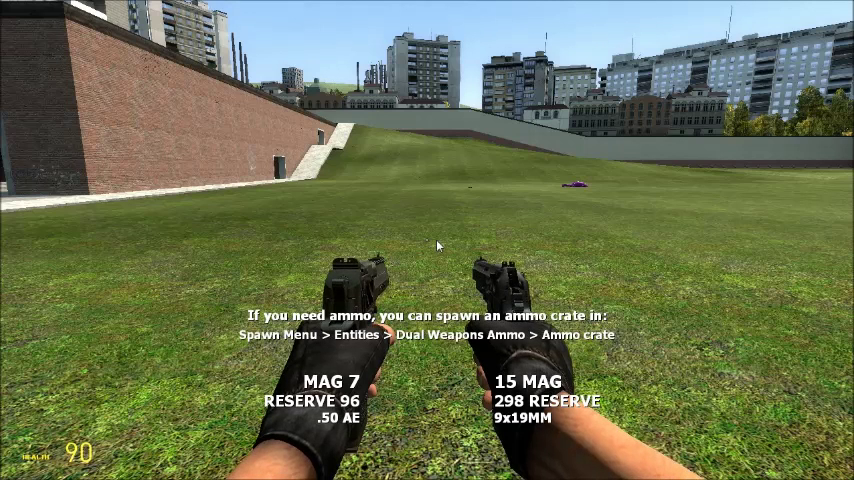
key("F9")
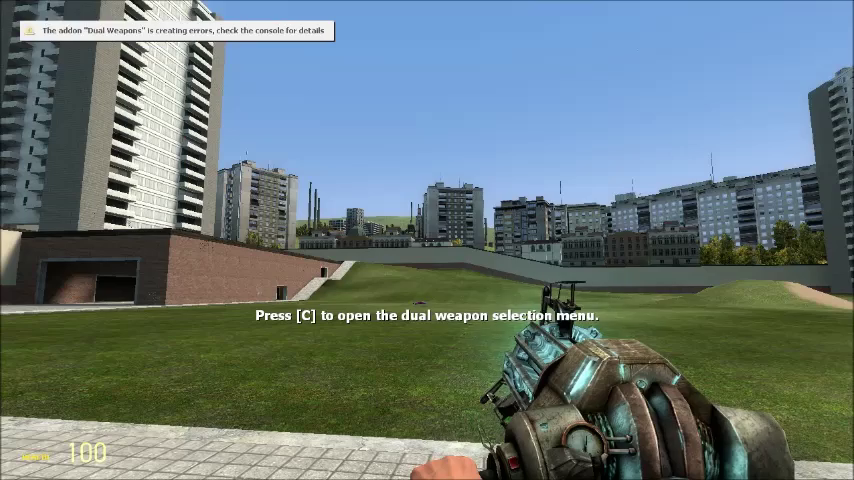
Bring up the context menu bar and view the NPC and drawing settings lists.
key("c")
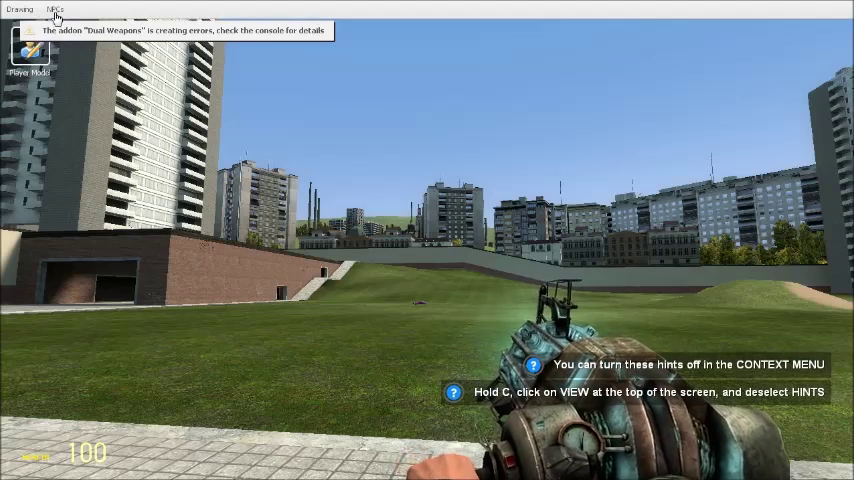
left_click(52, 10)
left_click(18, 10)
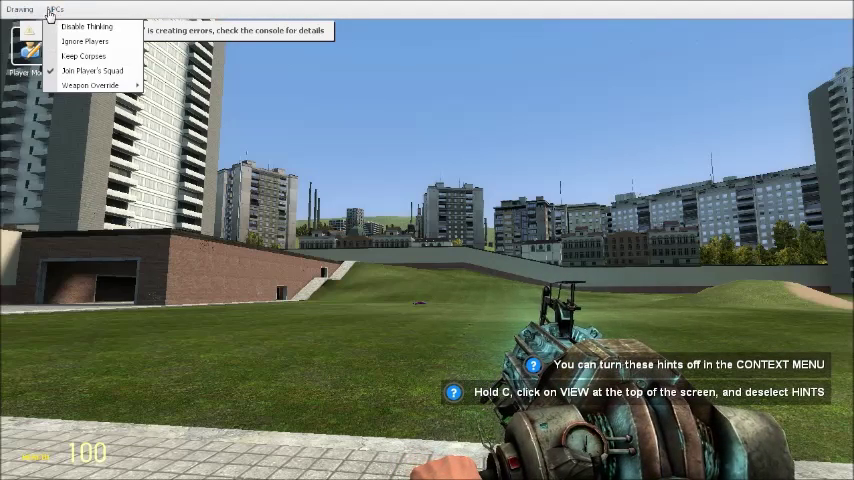
Browse weapon categories, including Call of Duty and CoD Multiplayer, then close the spawn menu.
key("q")
left_click(65, 154)
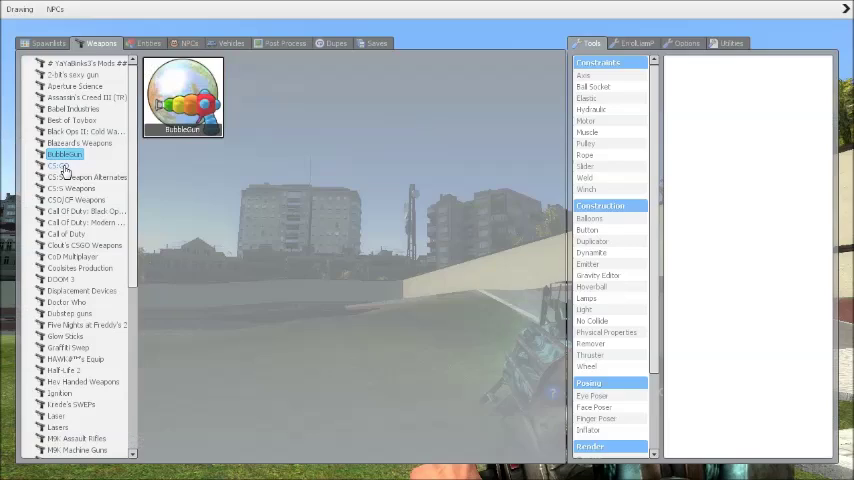
left_click(75, 178)
left_click(70, 211)
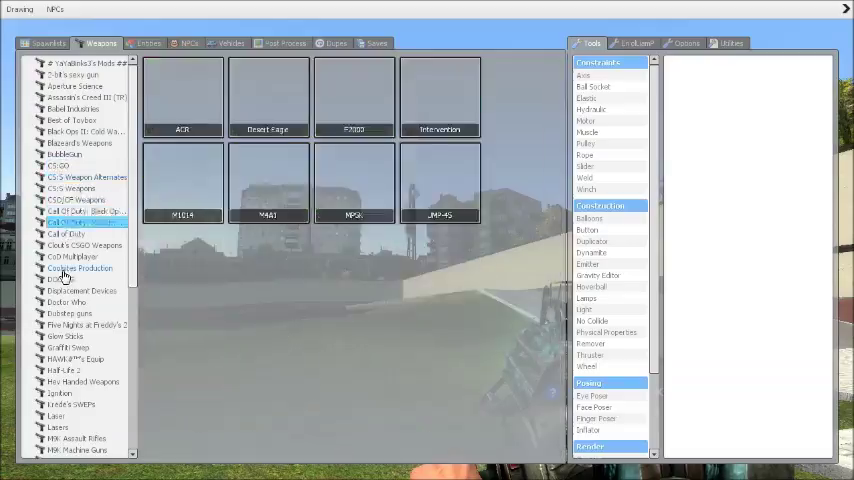
left_click(64, 268)
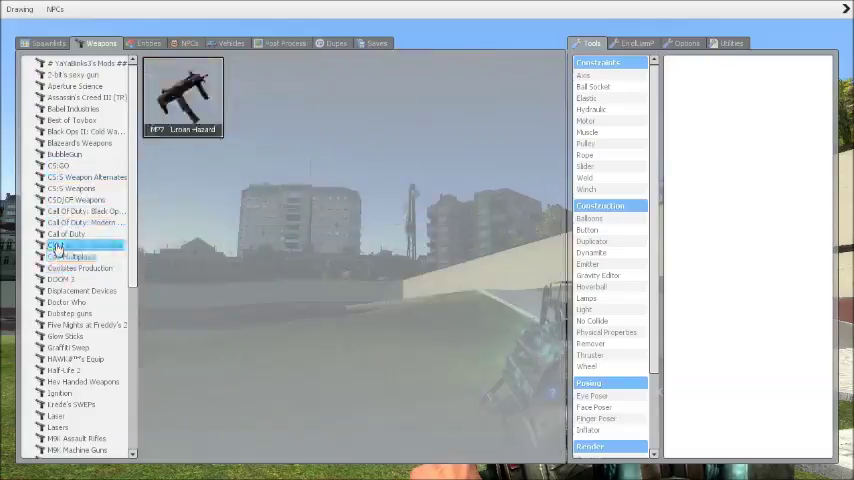
key("q")
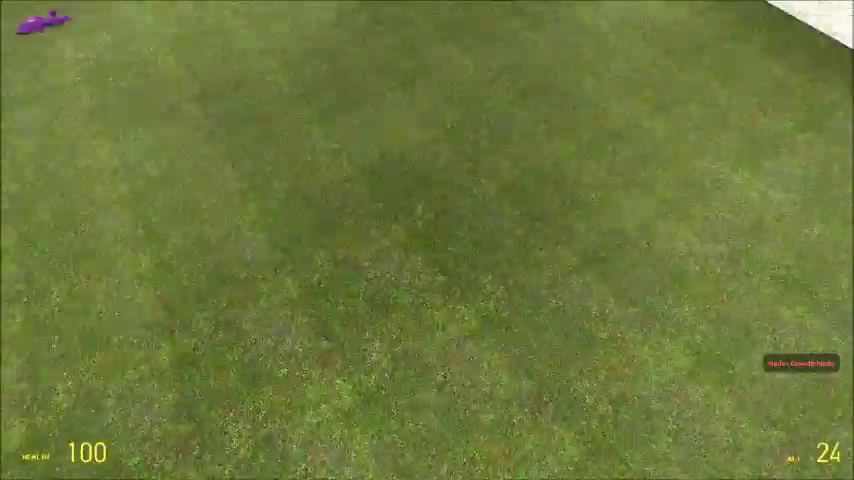
Fly toward the rooftops and back, switching the resizer to growth, then Normal Mode.
key("w")
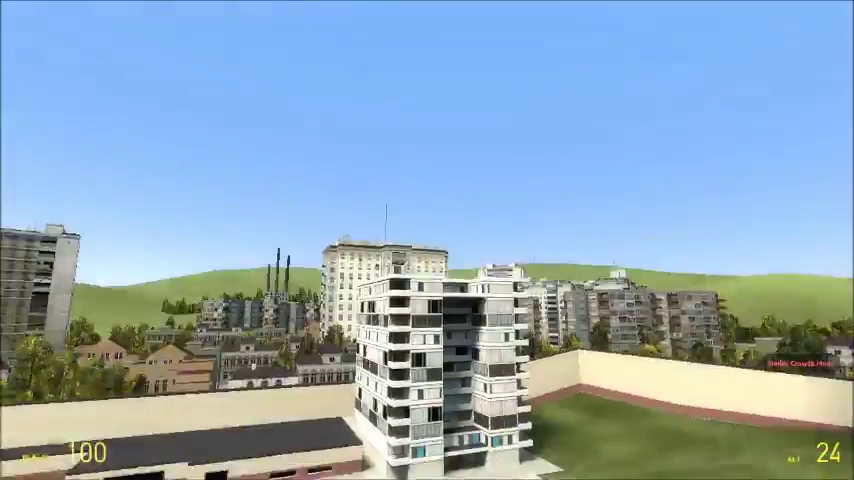
key("v")
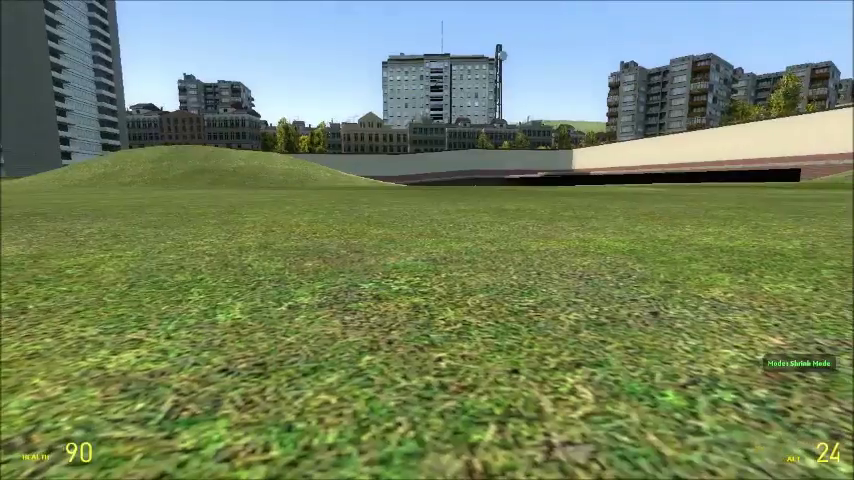
key("r")
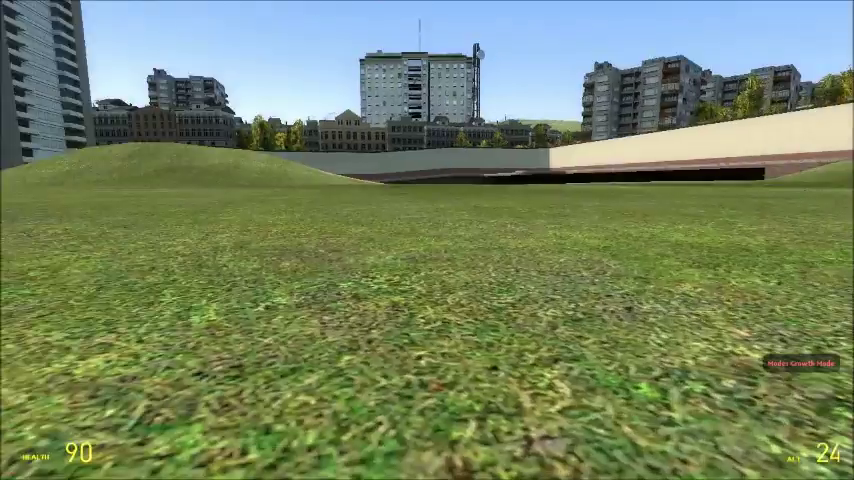
key("r")
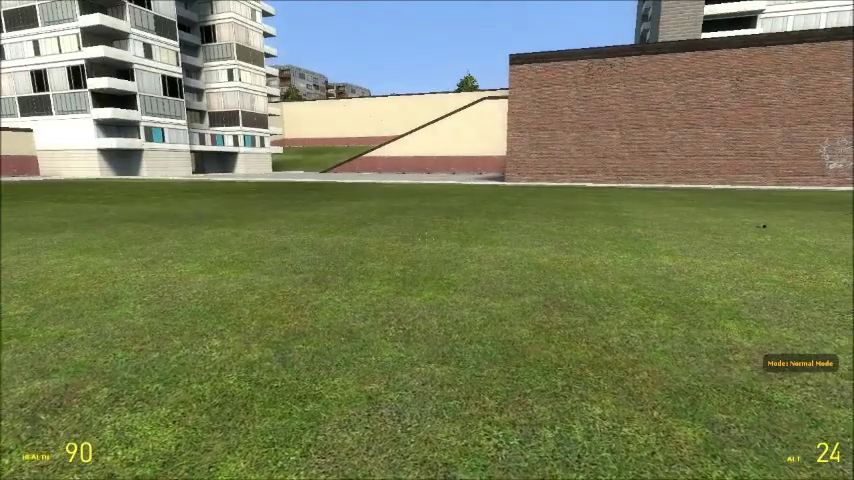
key("q")
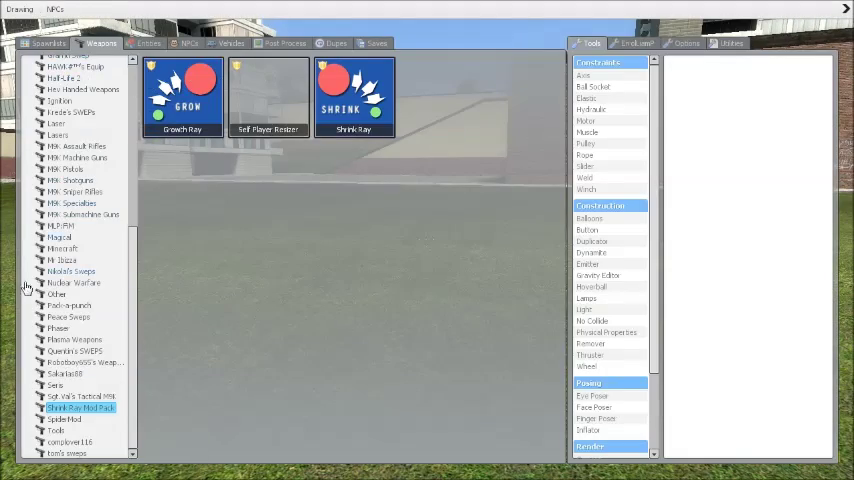
Browse Spider Mod, Minecraft, WWII, Nuclear Warfare and Pack-a-punch weapons, then equip the No Peace Bow.
left_click(59, 419)
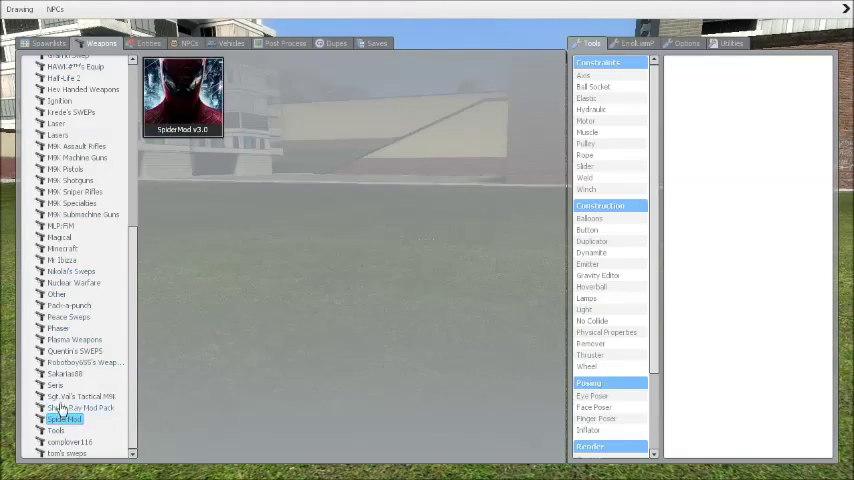
left_click(57, 248)
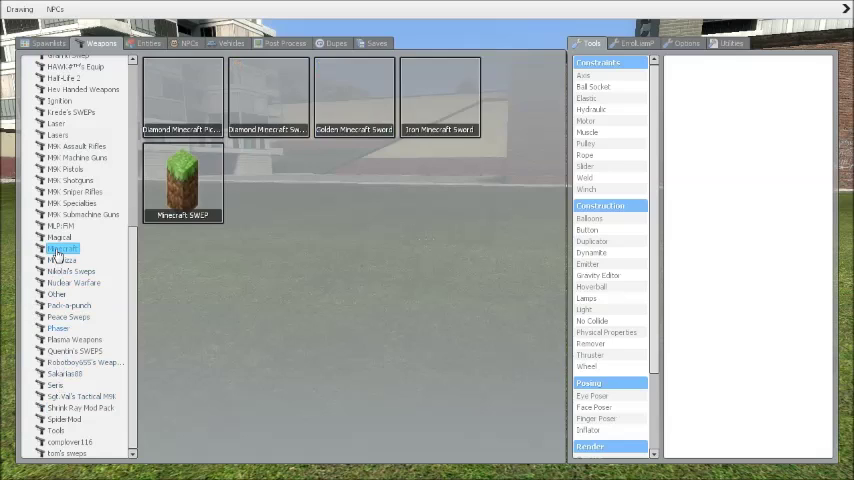
left_click(66, 272)
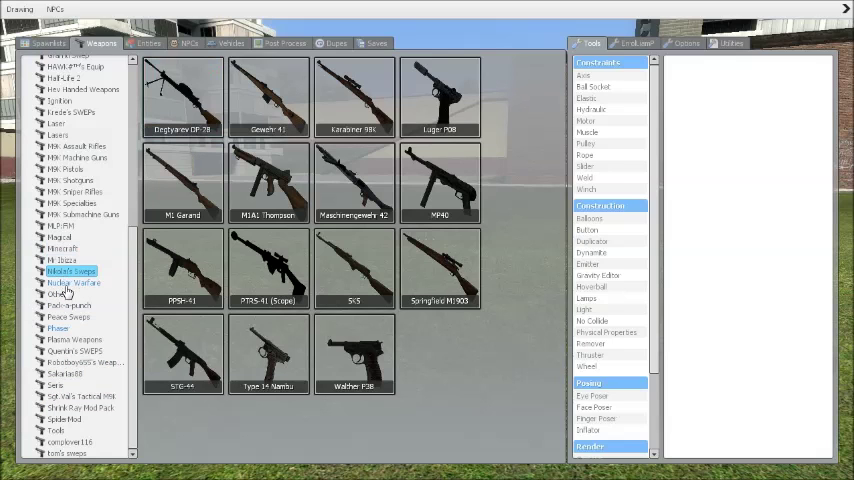
left_click(65, 284)
left_click(60, 295)
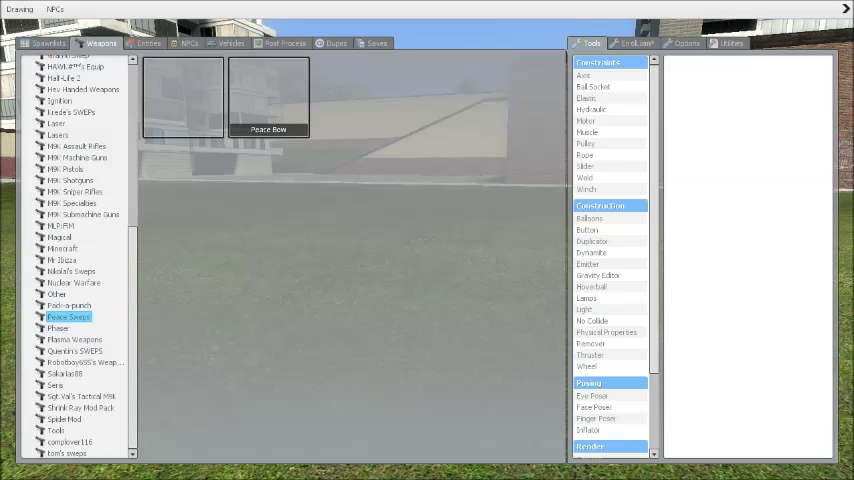
left_click(183, 97)
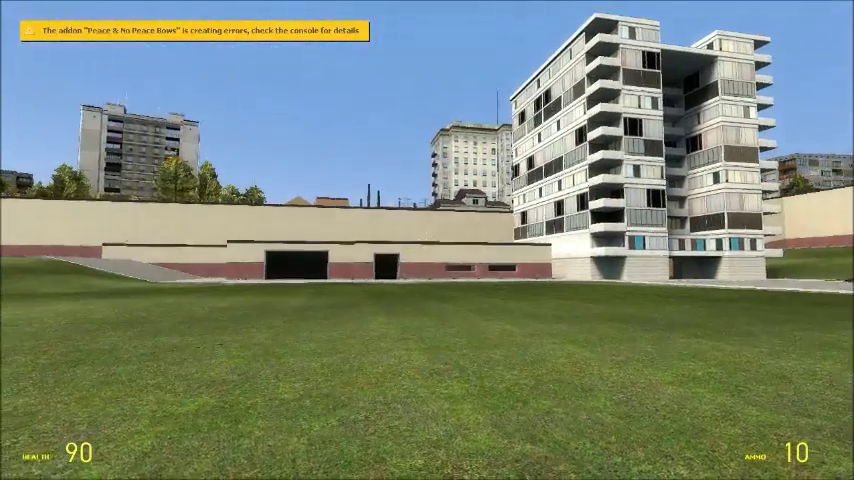
Zoom the No Peace Bow's scope, then equip the Peace Bow and toggle its scope zoom.
right_click(427, 240)
key("q")
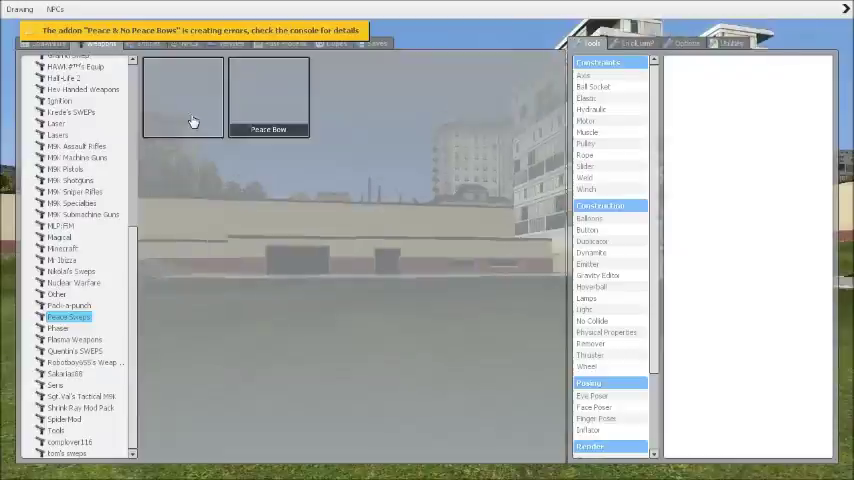
left_click(290, 114)
right_click(427, 240)
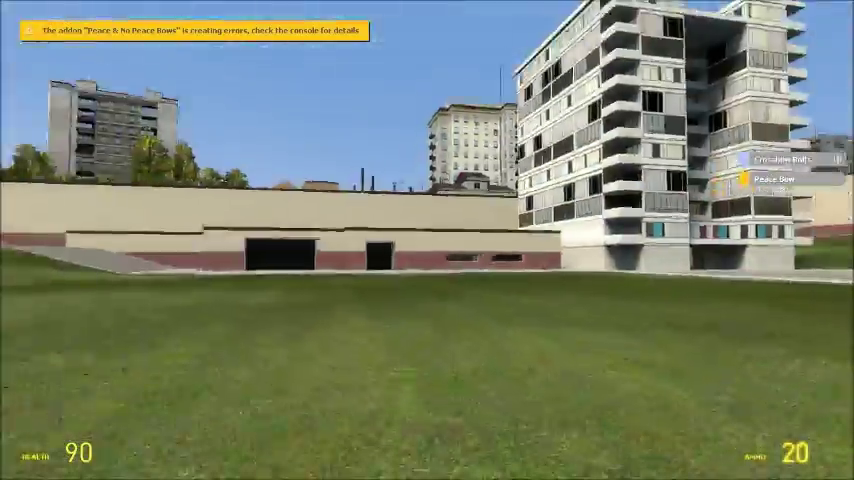
right_click(427, 240)
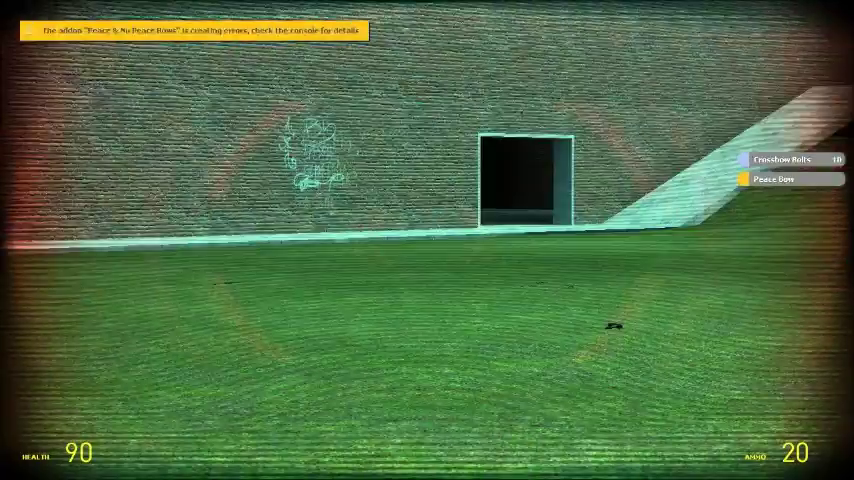
right_click(427, 240)
key("q")
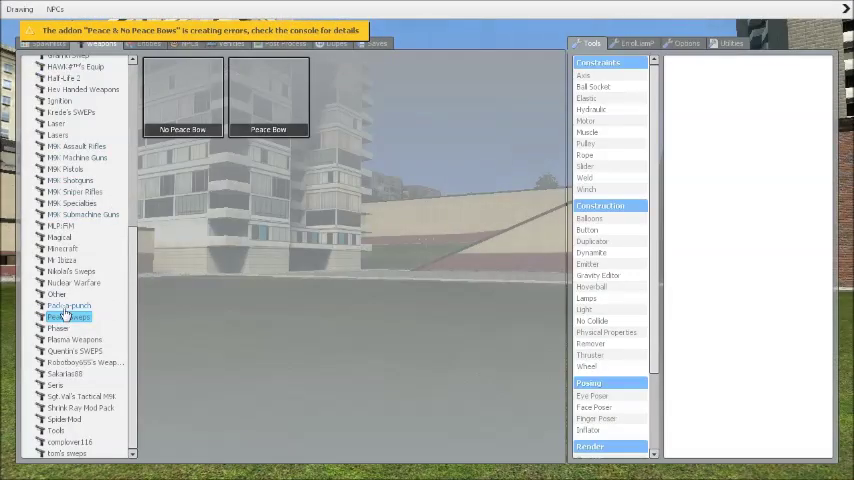
Browse the Other, Nuclear Warfare and Minecraft weapons, then equip the Magical Nature Staff.
left_click(55, 294)
left_click(58, 283)
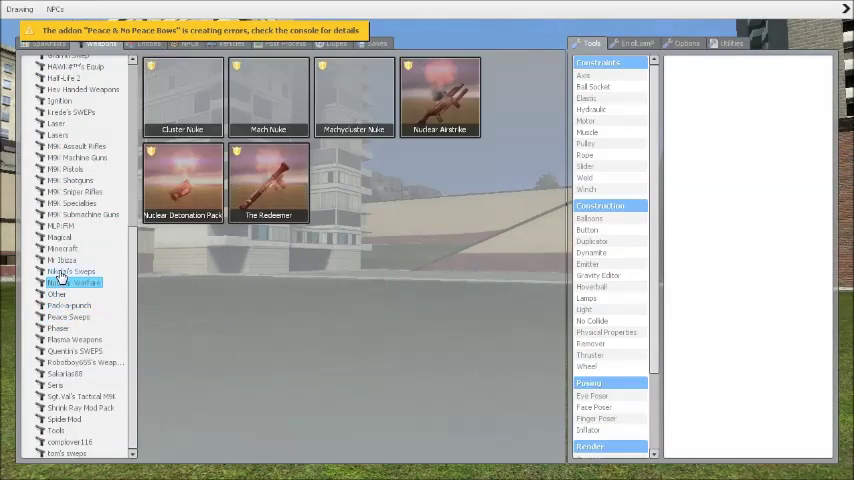
left_click(62, 260)
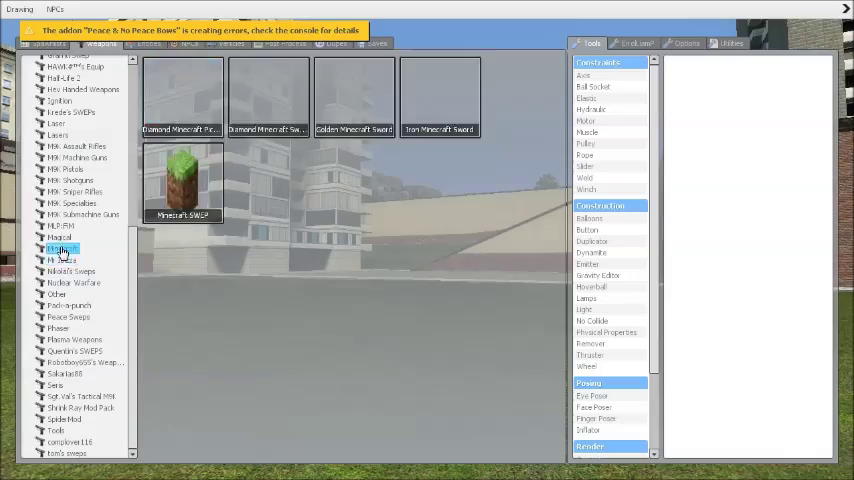
left_click(59, 238)
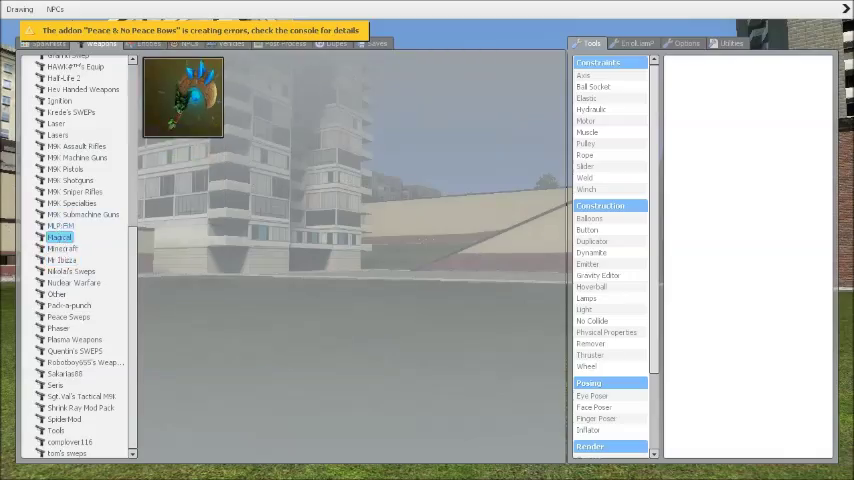
left_click(183, 97)
key("2")
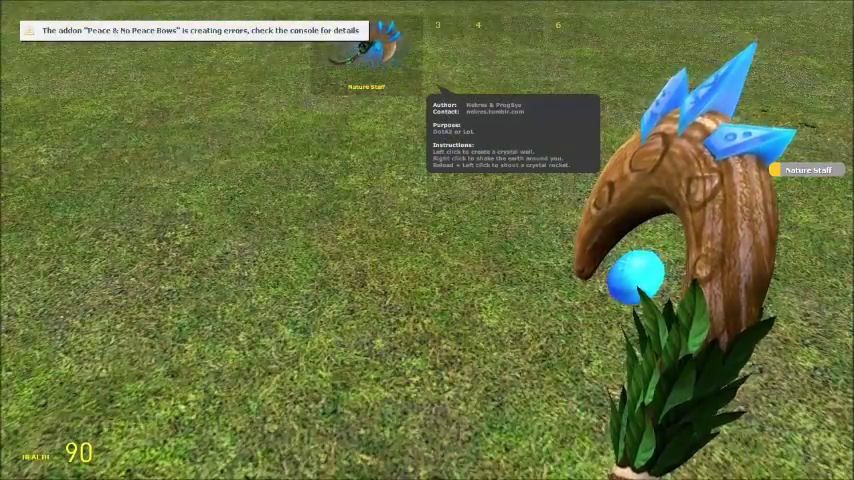
scroll(427, 240, "down", 1)
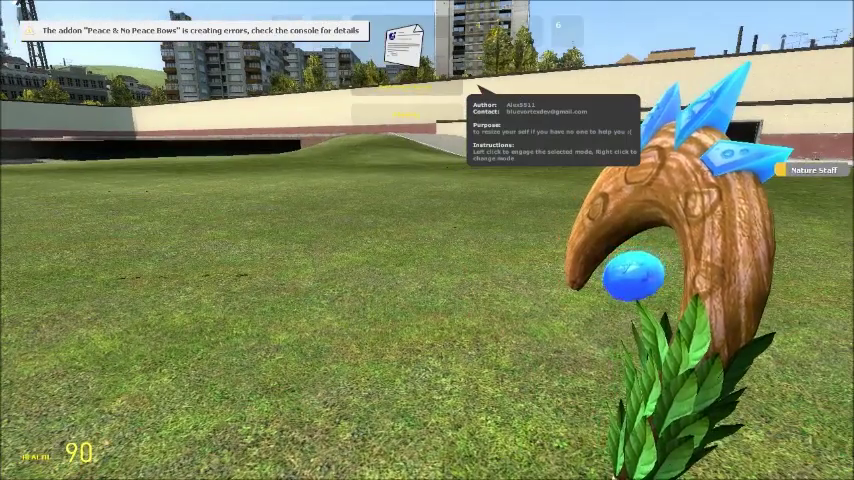
Cycle through the weapon slots and equip the crystal-topped staff.
left_click(427, 240)
scroll(427, 240, "down", 1)
scroll(427, 240, "down", 1)
scroll(427, 240, "up", 1)
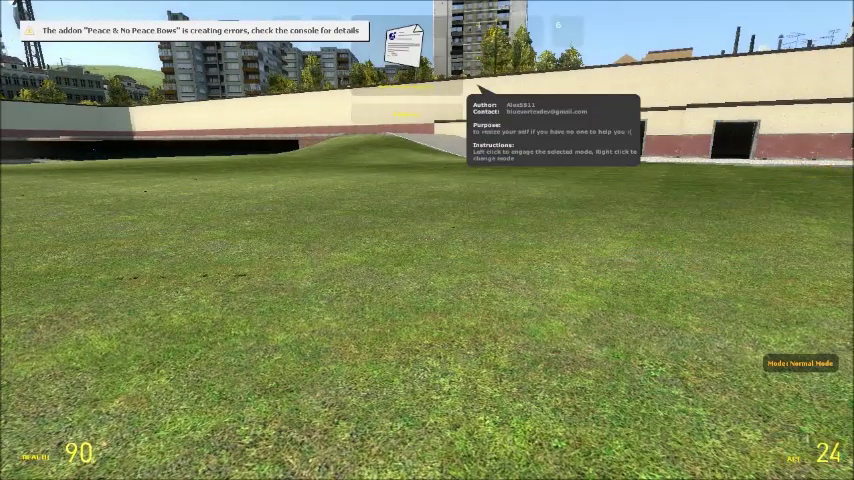
key("1")
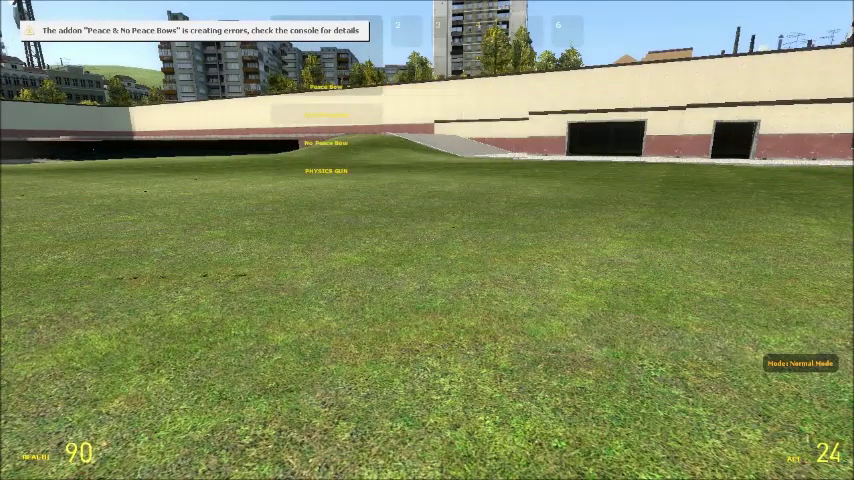
key("1")
key("1")
key("1")
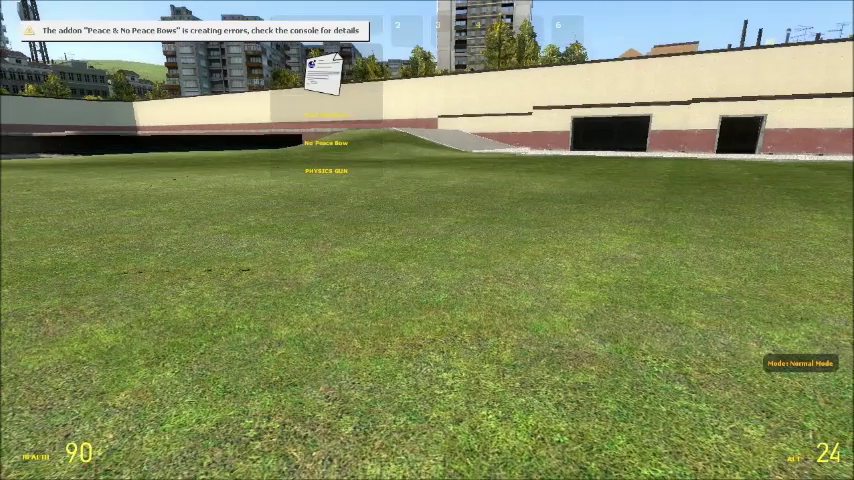
key("1")
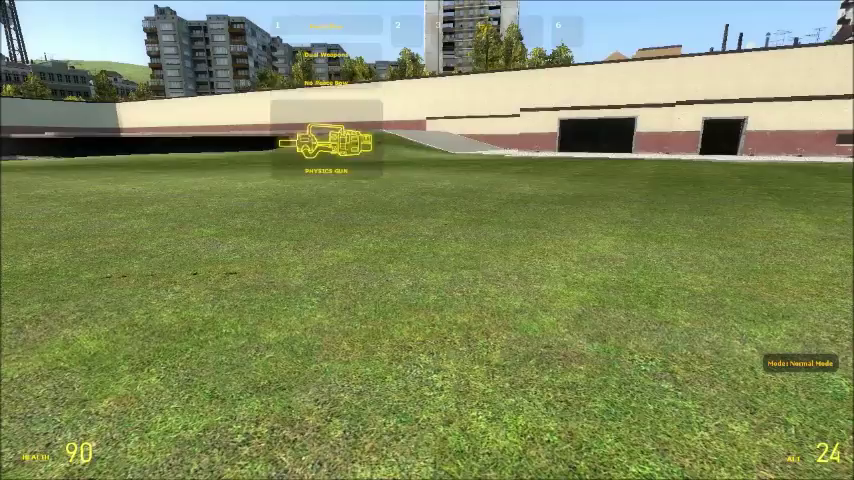
key("2")
left_click(427, 240)
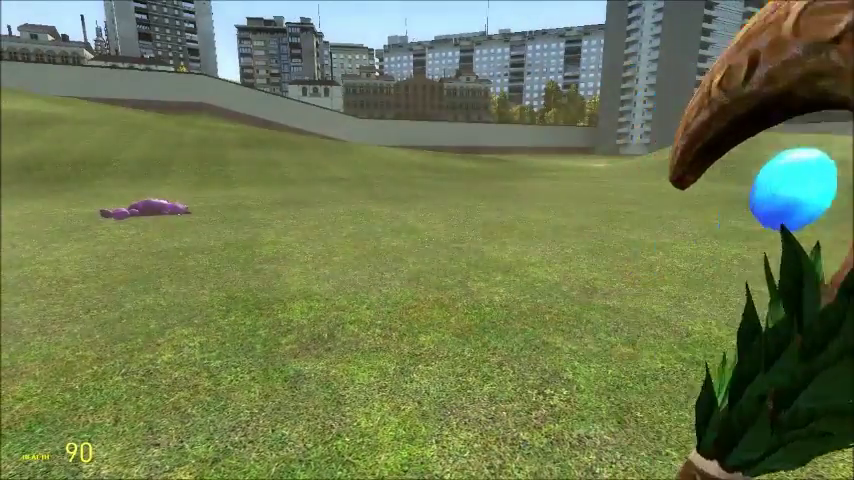
Conjure ice crystals with the staff and walk past them onto open field.
left_click(427, 240)
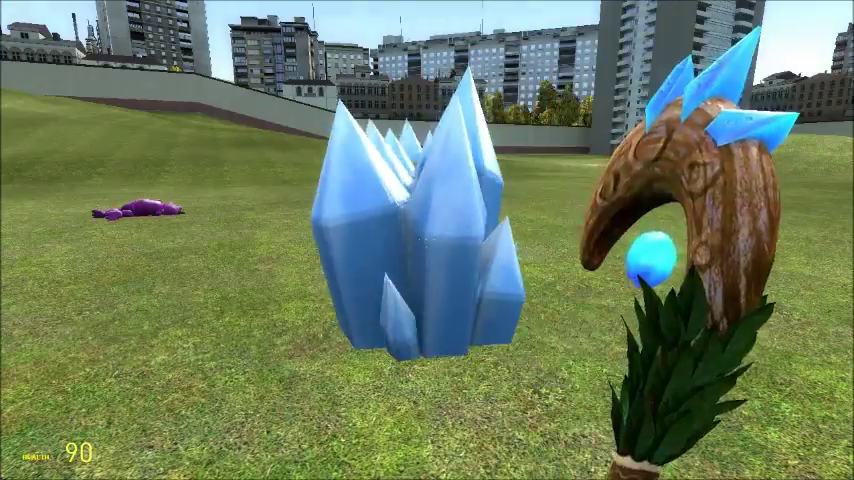
key("q")
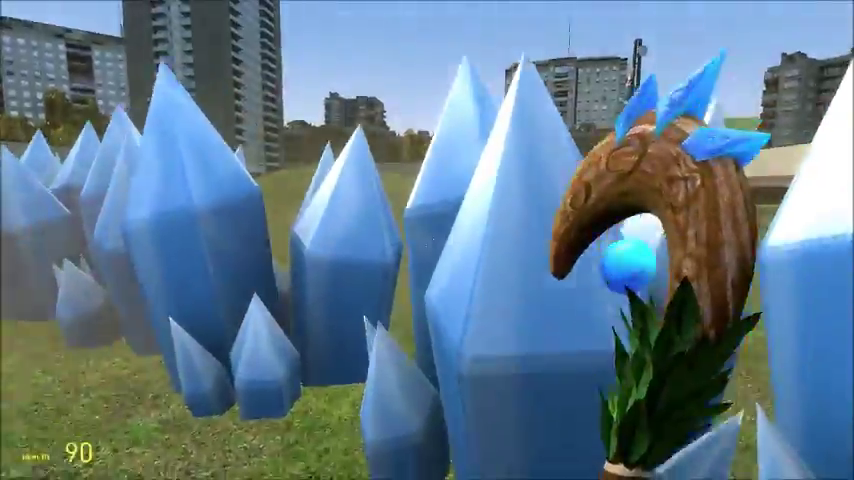
key("a")
key("w")
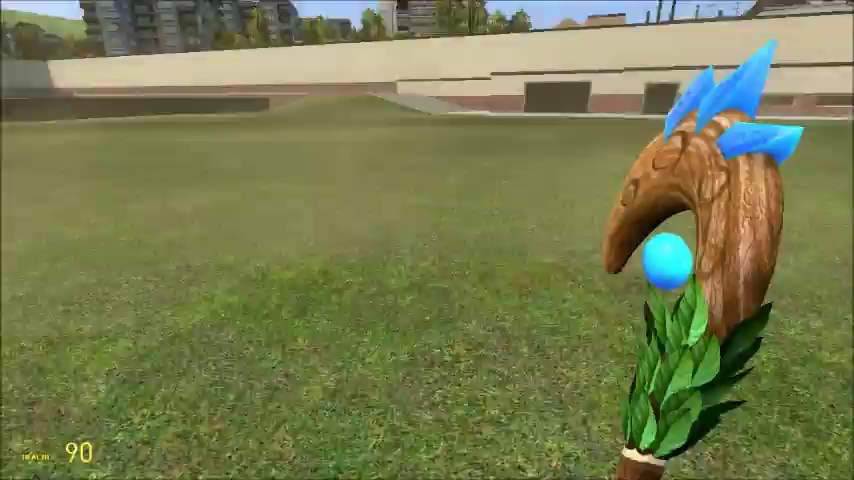
key("q")
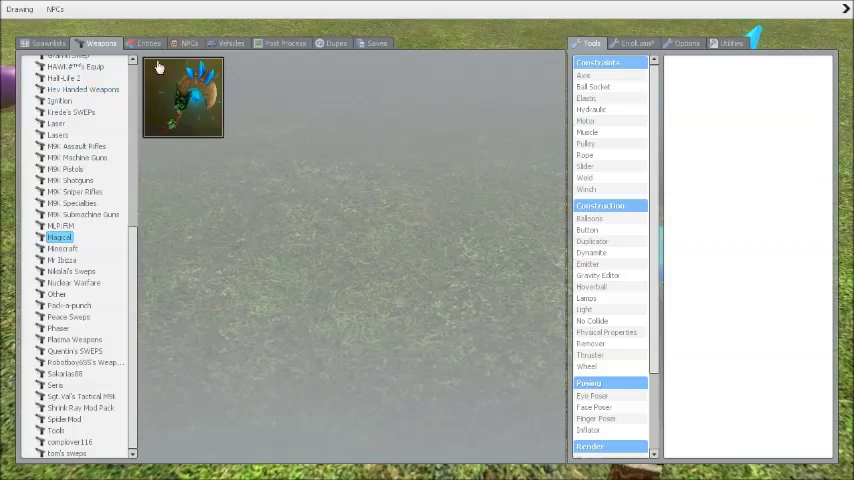
Browse the Fun + Games entities, then return to the field holding the staff.
key("q")
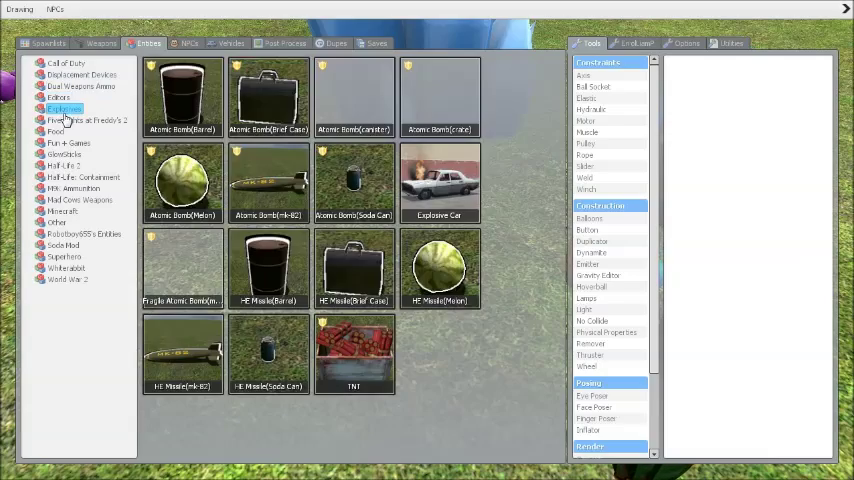
left_click(58, 146)
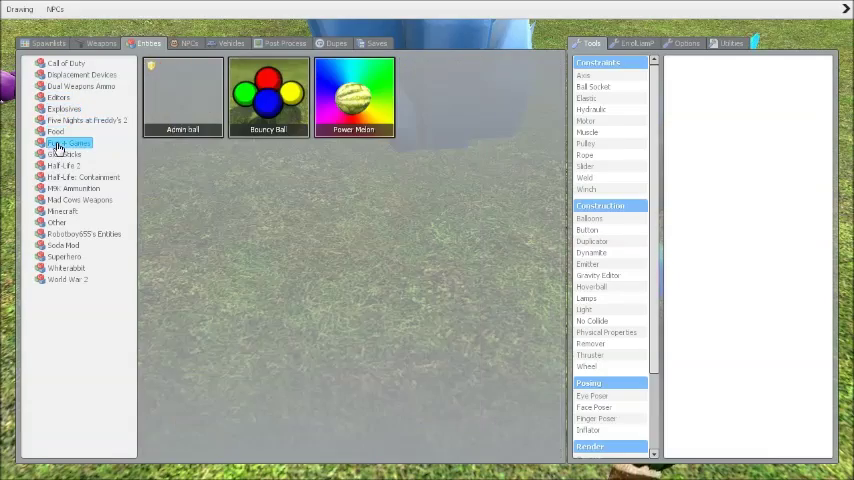
key("q")
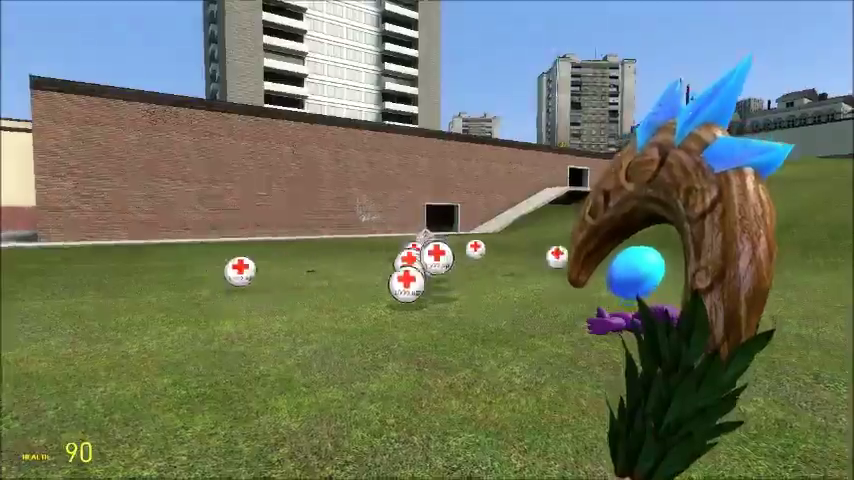
Collect the line of 1000 hp health kits, raising health to 4000.
key("w")
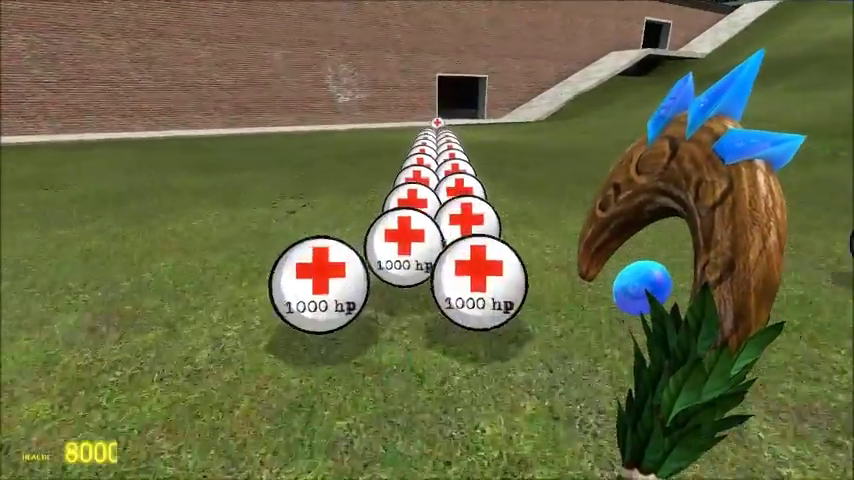
key("w")
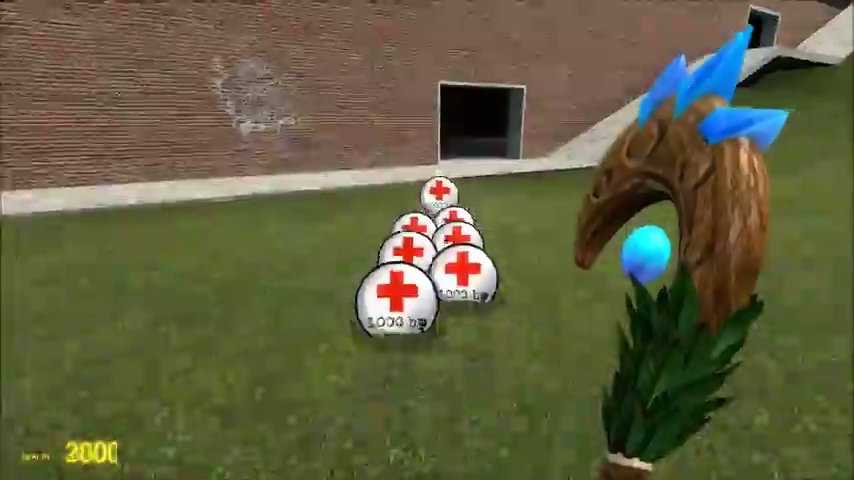
key("w")
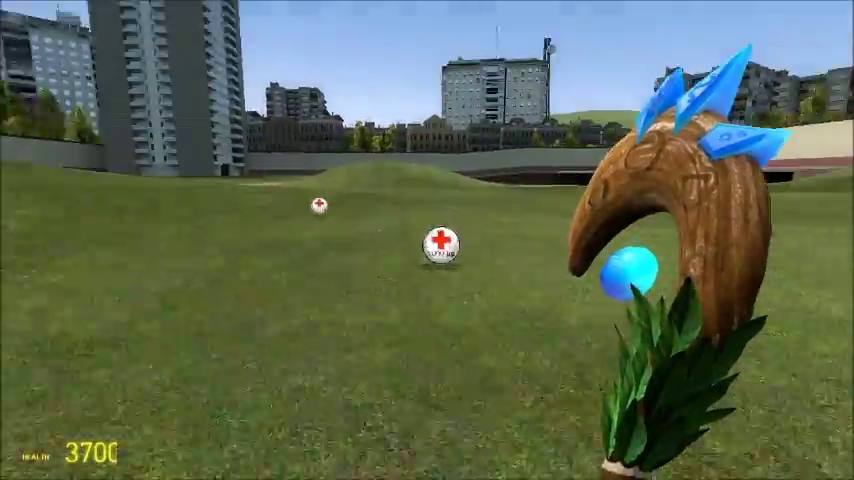
key("w")
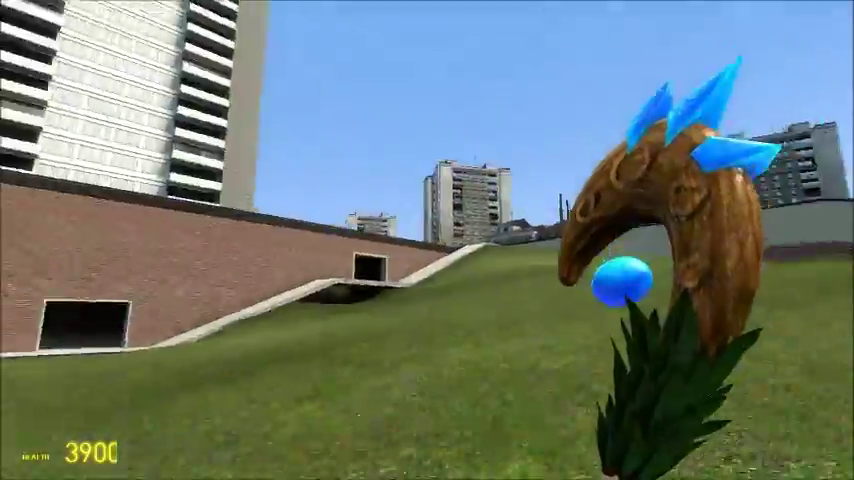
key("w")
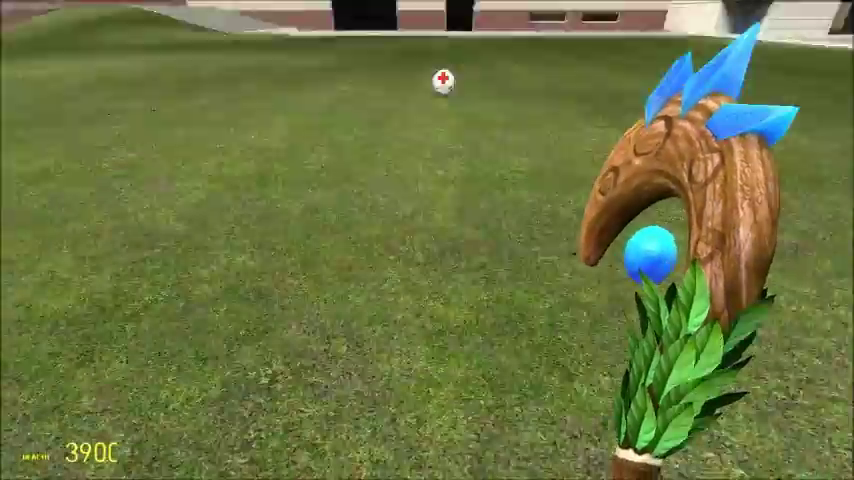
key("w")
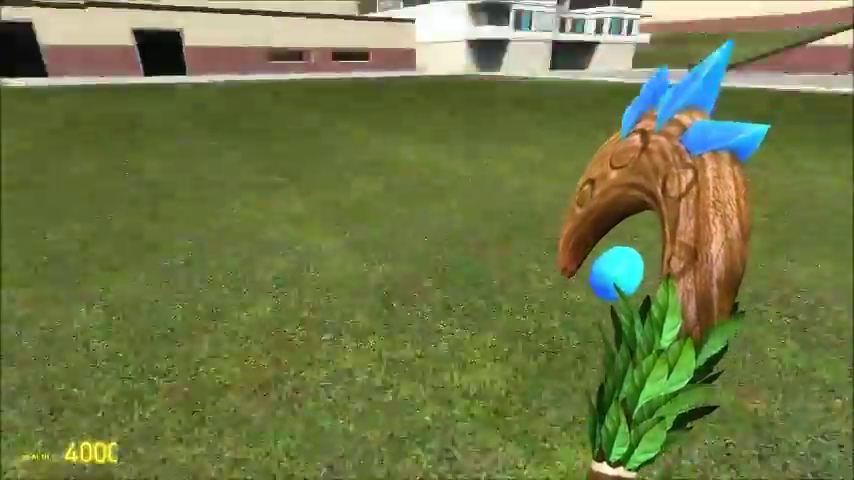
key("q")
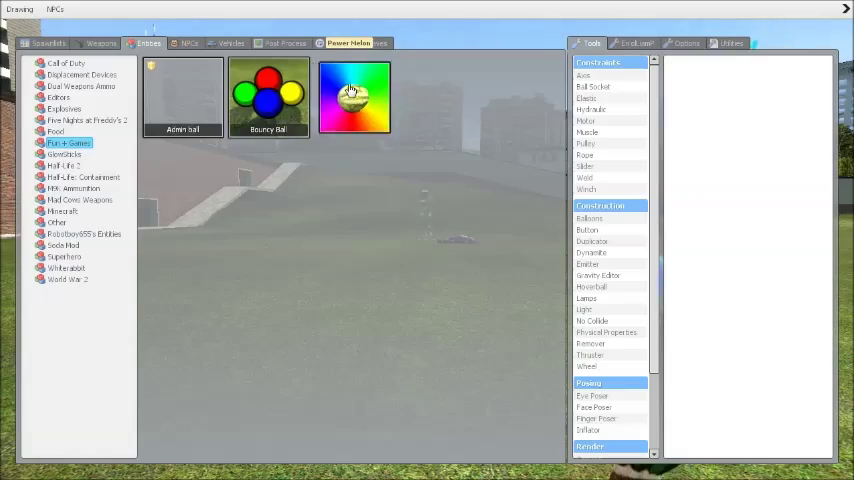
Raise an ice-crystal cluster beside the purple ragdoll with the staff and look it over.
key("q")
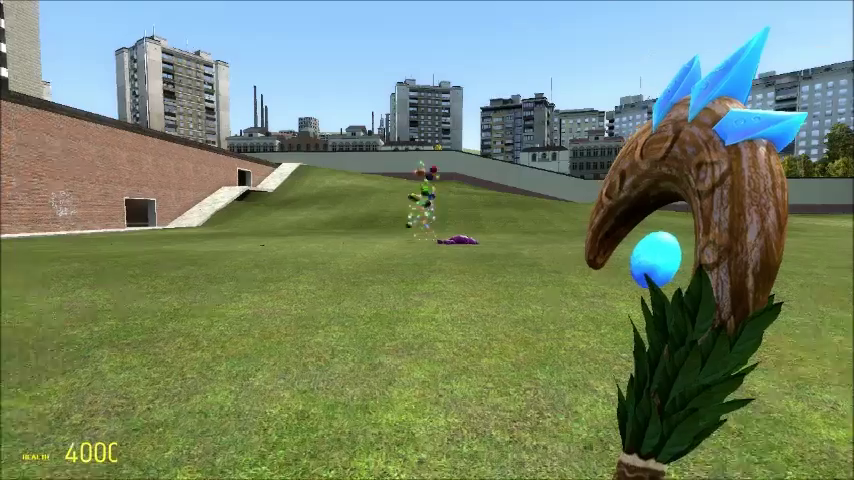
key("w")
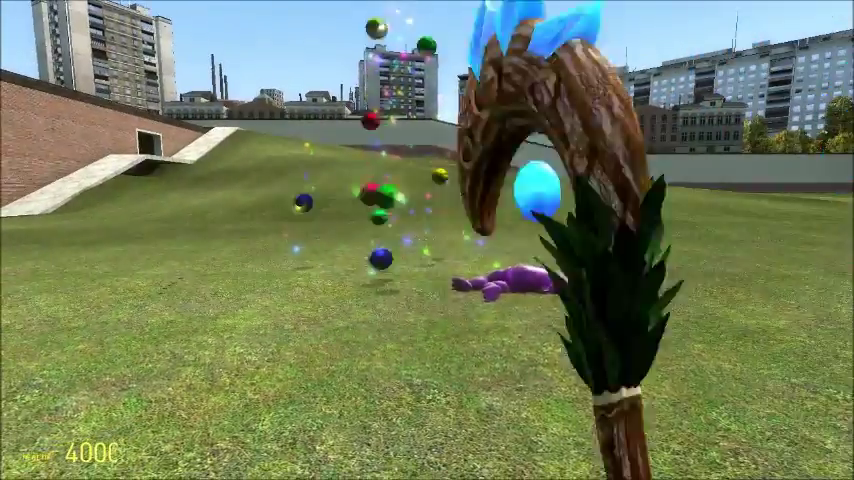
left_click(427, 240)
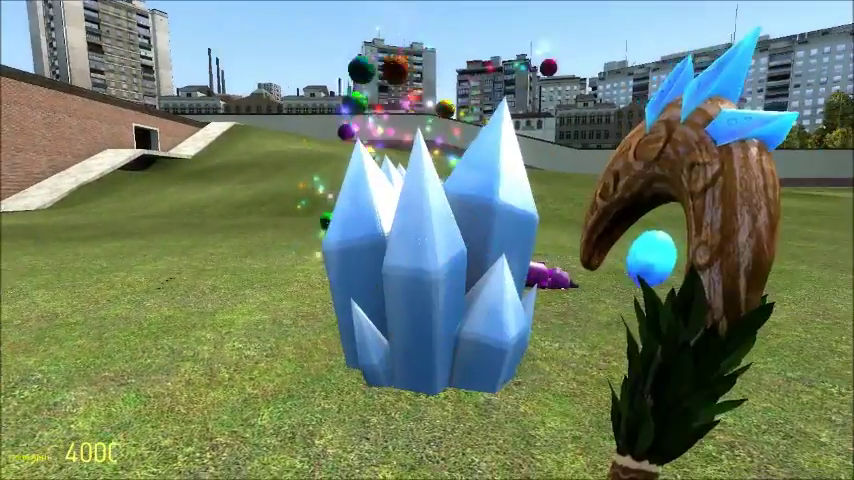
key("s")
key("w")
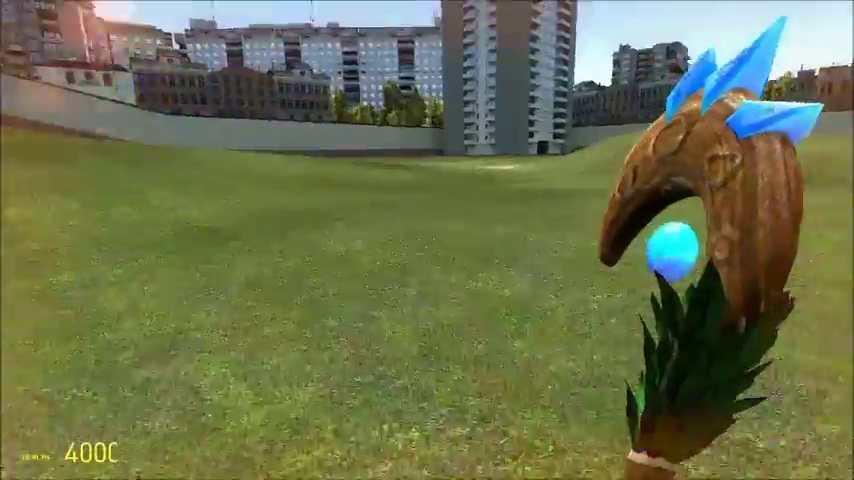
key("w")
key("w")
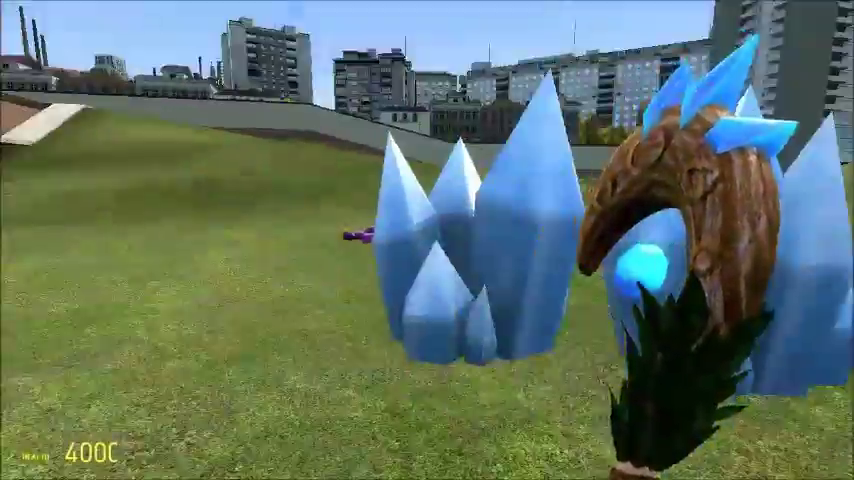
Spawn more power melons from Entities, conjure another ice crystal, and bring up the HK MP7.
key("q")
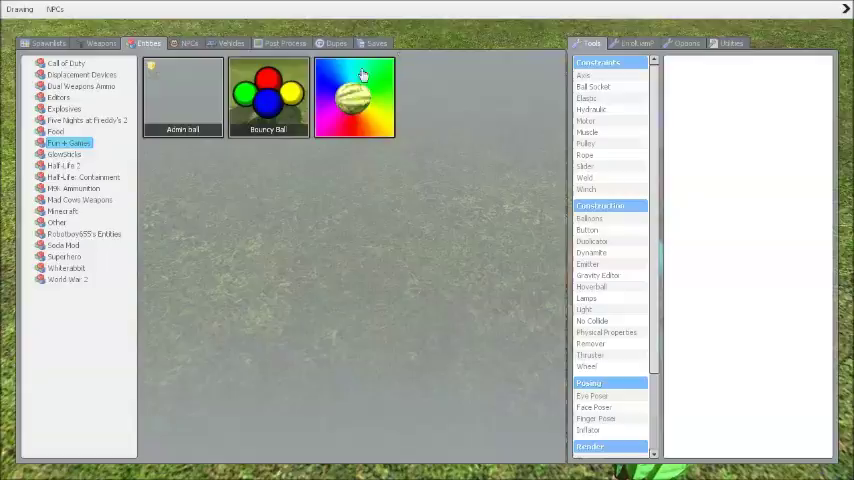
left_click(352, 97)
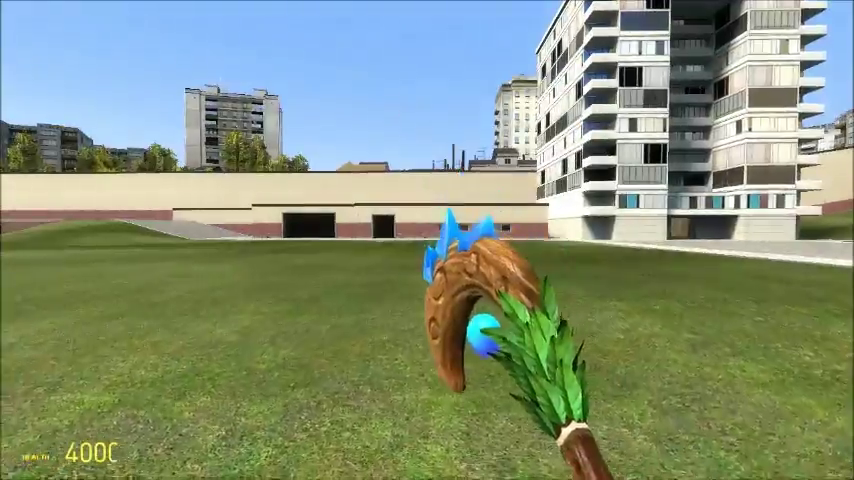
left_click(427, 240)
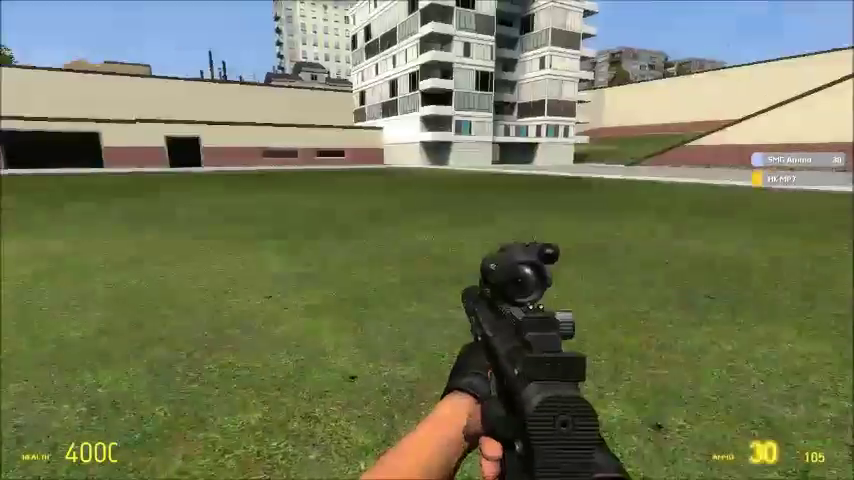
Fire the HK MP7 and KRISS Vector submachine guns, aiming down their sights.
right_click(427, 240)
left_click(427, 240)
key("q")
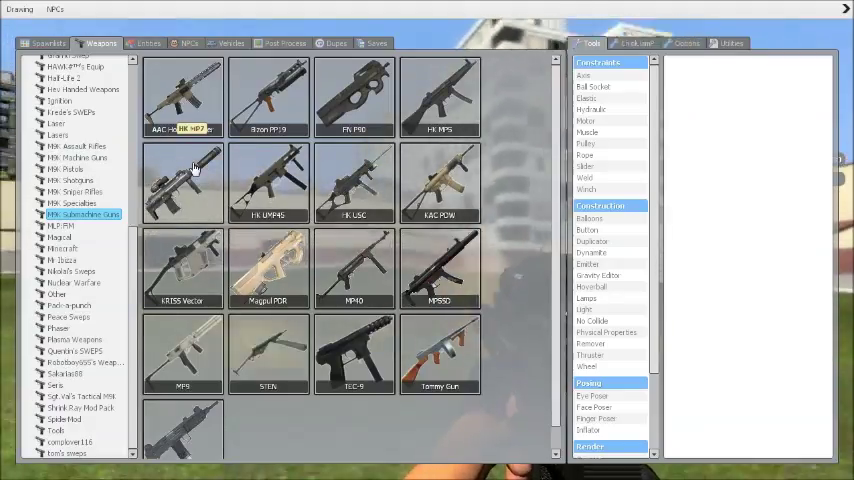
left_click(176, 260)
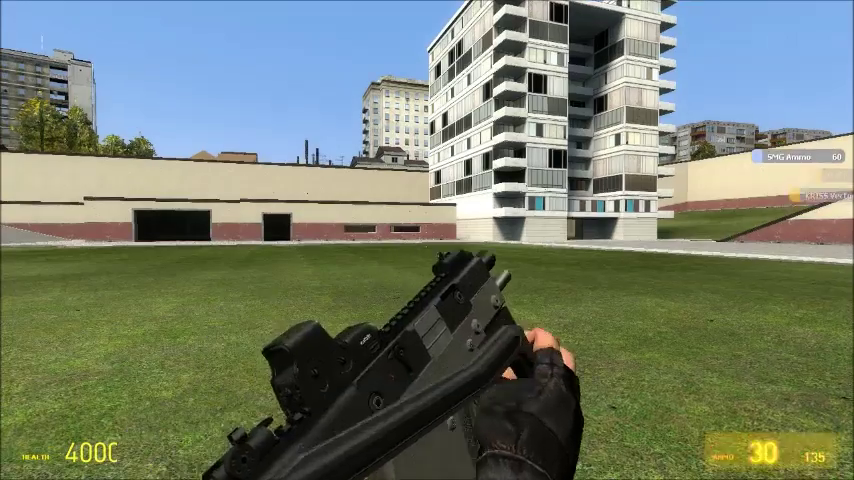
right_click(427, 240)
left_click(427, 240)
Browse the NLD-FMM, Nikolai's Sweps, Other and Pack-a-Punch weapons, then blast the crate.
key("q")
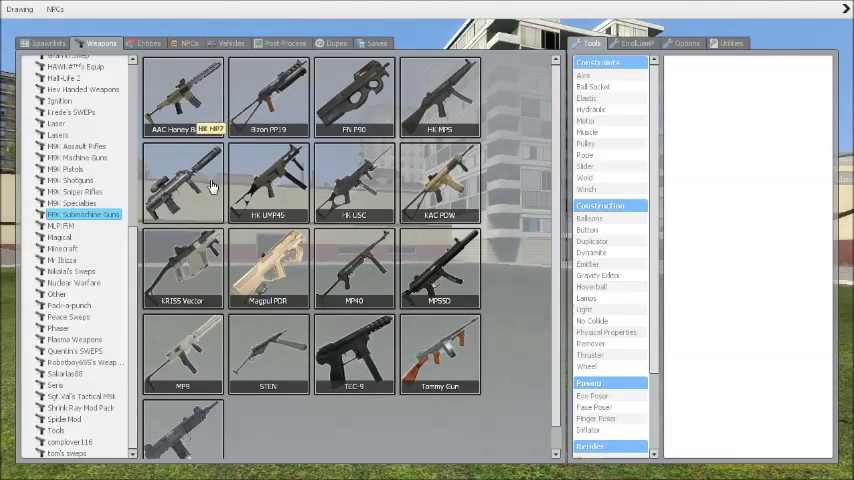
left_click(57, 227)
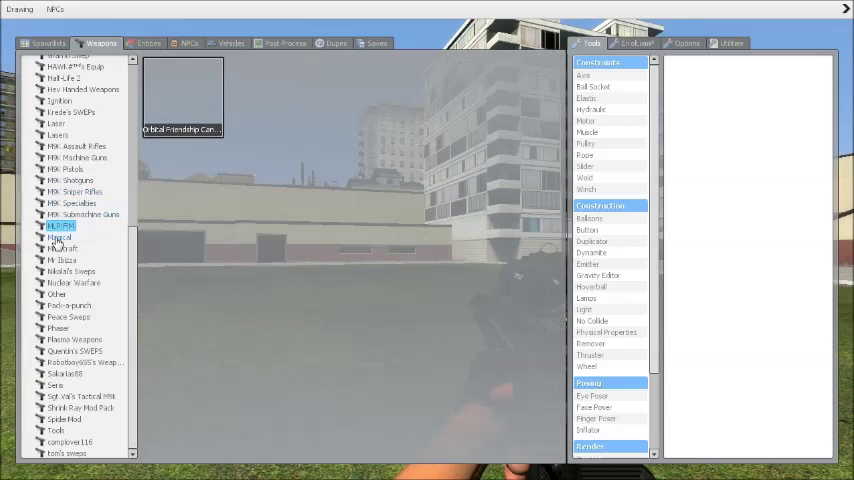
left_click(64, 272)
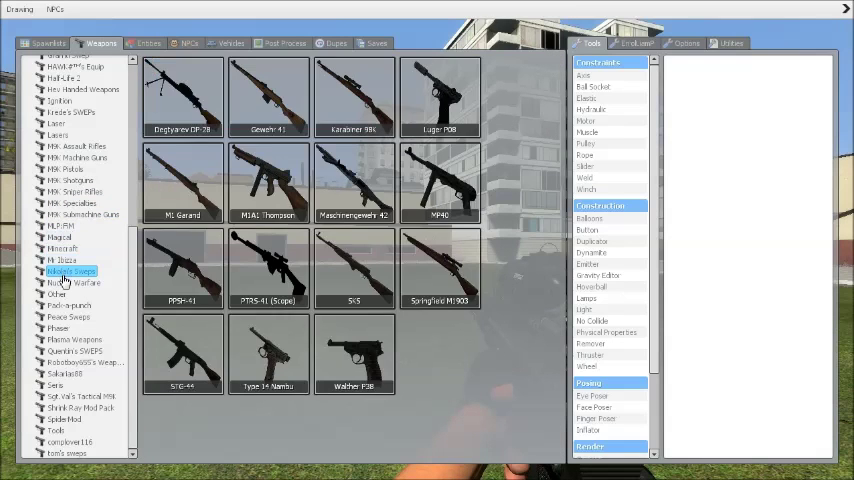
left_click(58, 294)
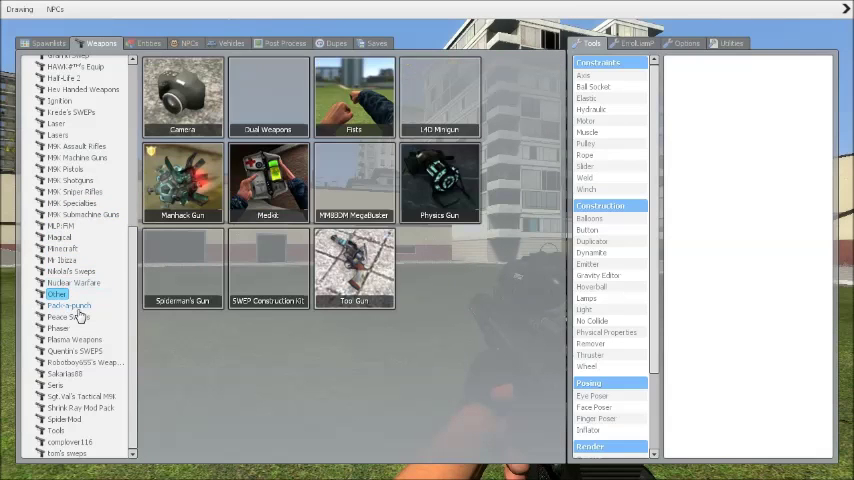
left_click(78, 307)
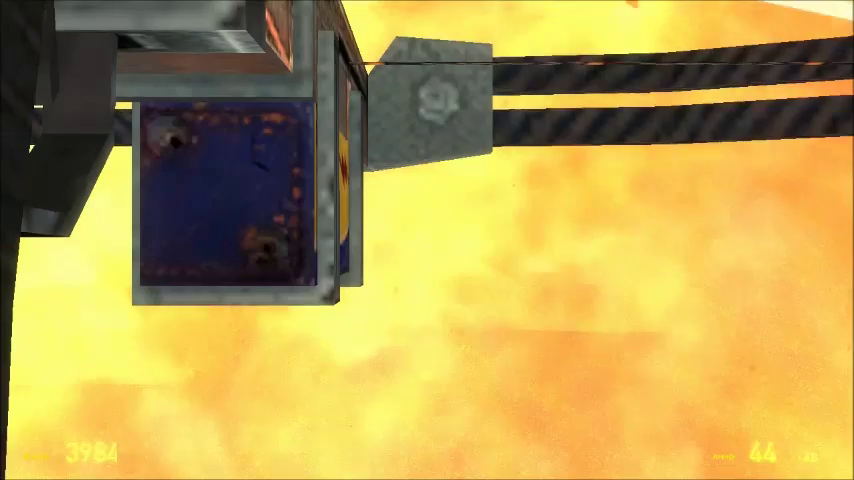
left_click(427, 240)
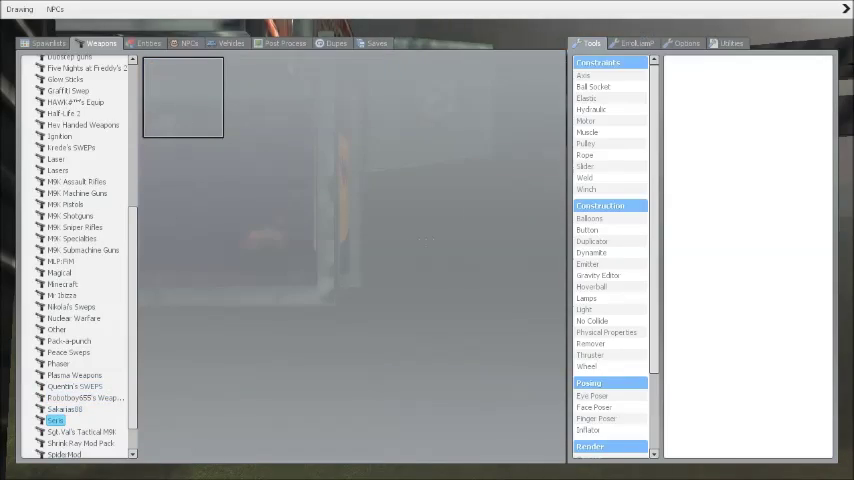
Equip the Prism Rifle and fire off nearly its entire pulse clip.
left_click(183, 97)
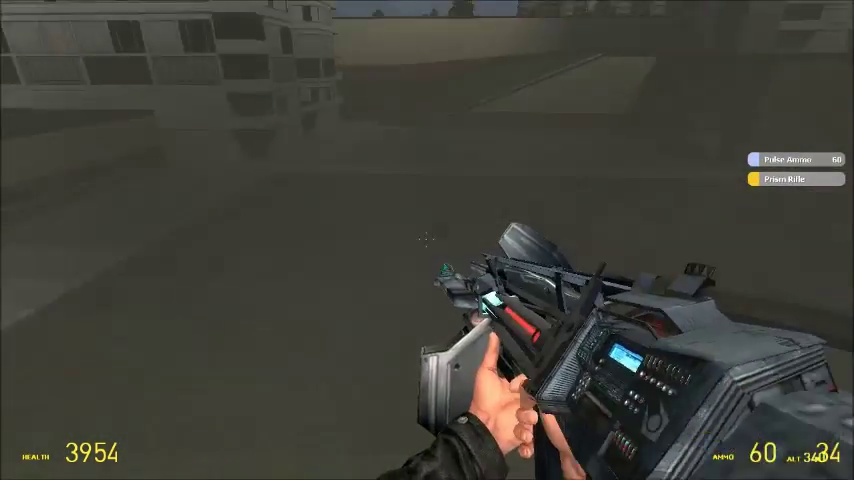
left_click(427, 240)
left_click(427, 240)
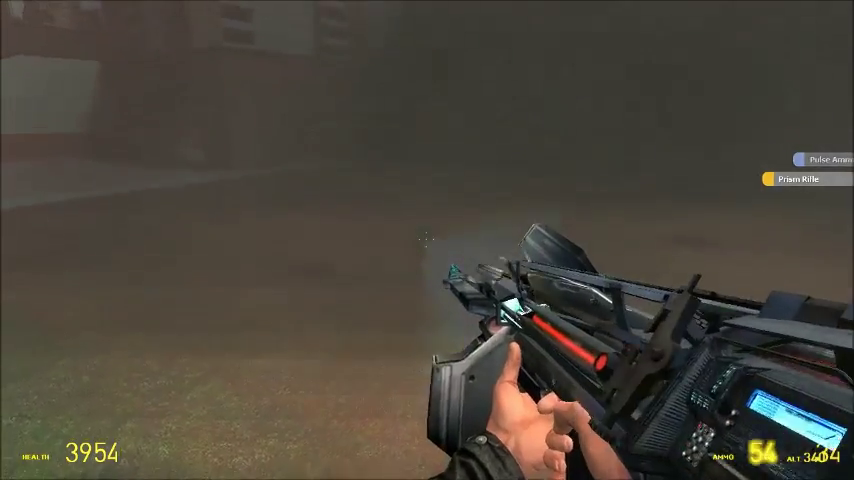
left_click(427, 240)
left_click(427, 240)
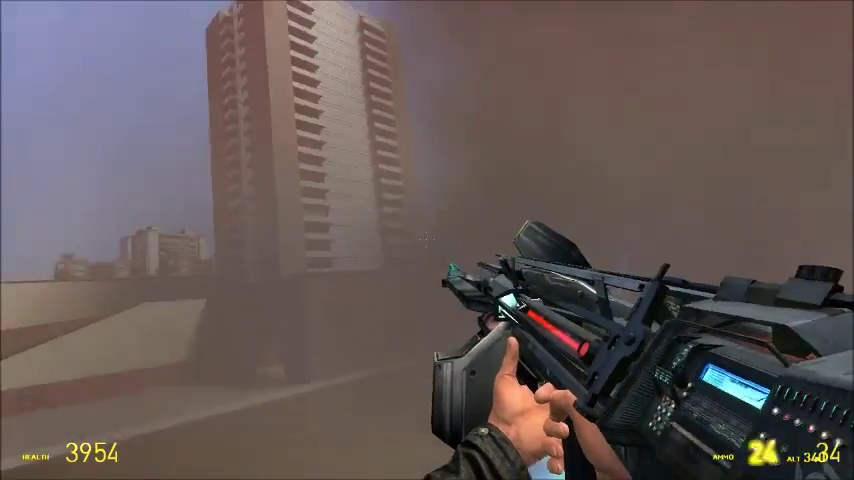
key("q")
left_click(427, 240)
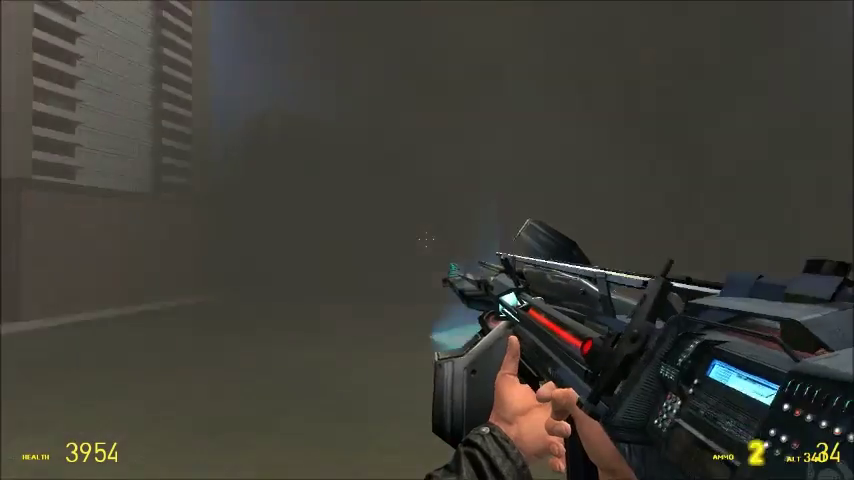
key("q")
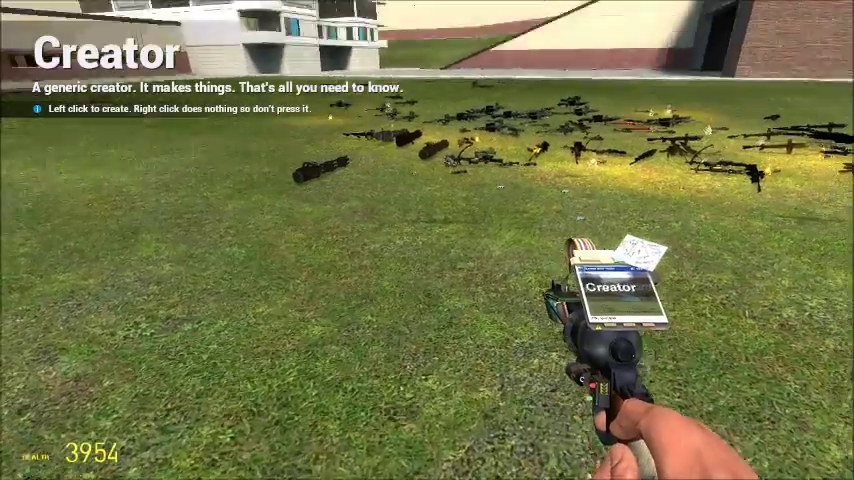
Collect the scattered weapons, spawning more weapons and a purple figure with the Creator.
key("w")
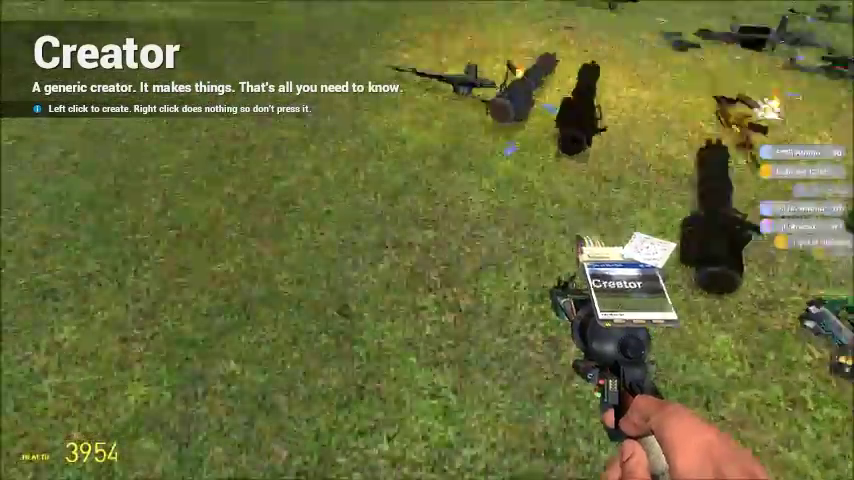
key("w")
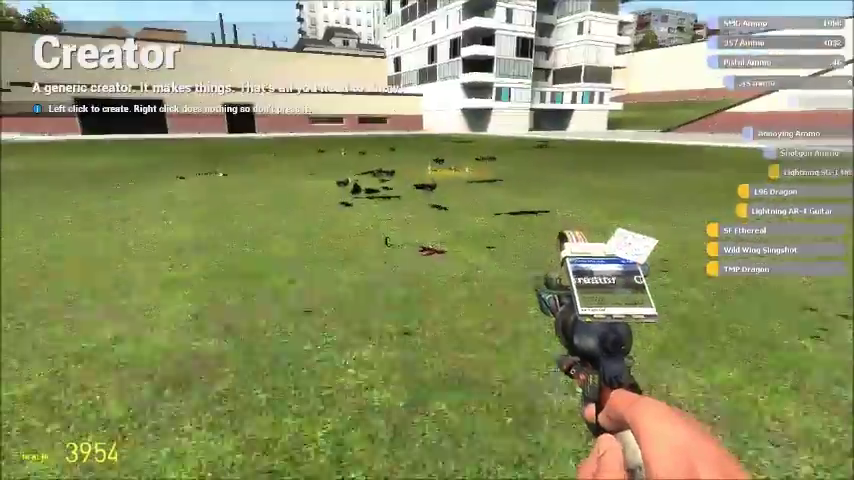
key("w")
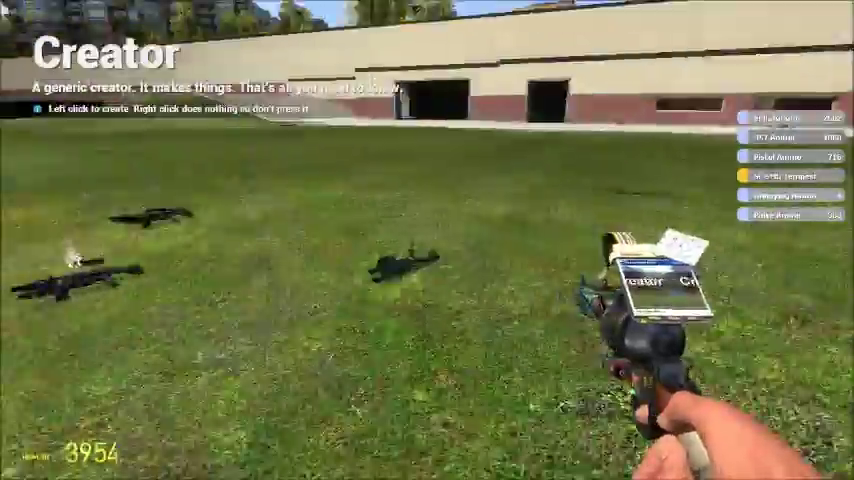
left_click(427, 240)
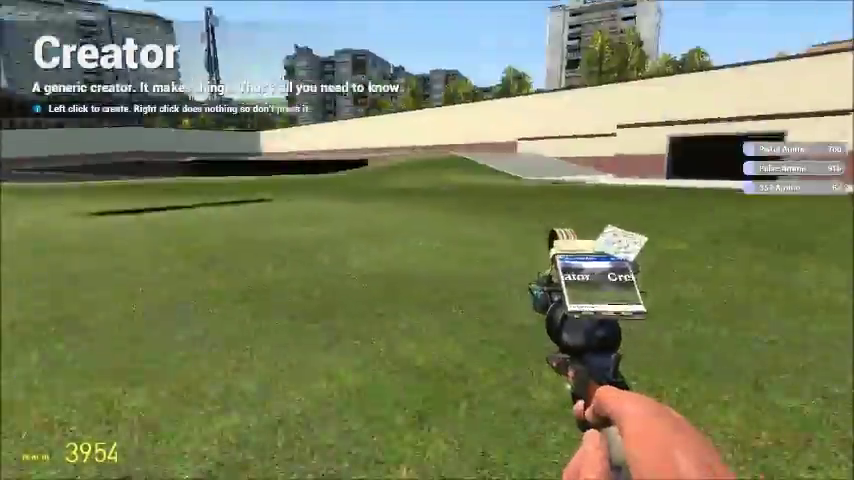
key("w")
key("w")
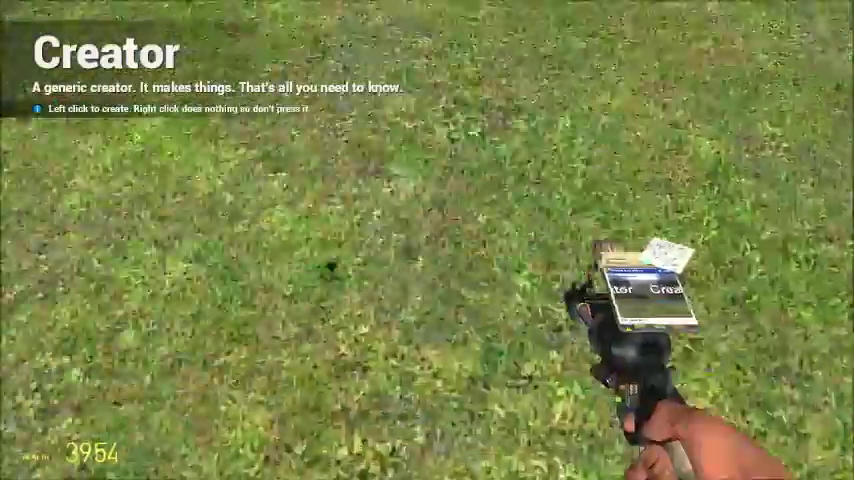
left_click(427, 240)
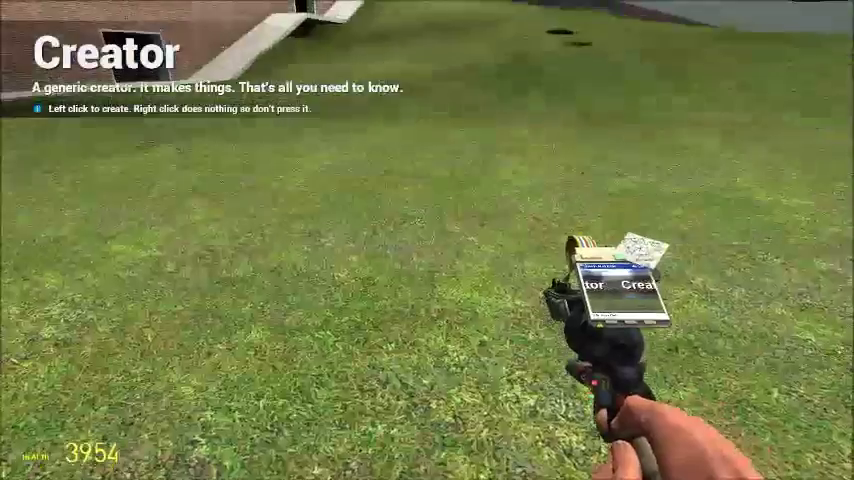
scroll(427, 240, "down", 4)
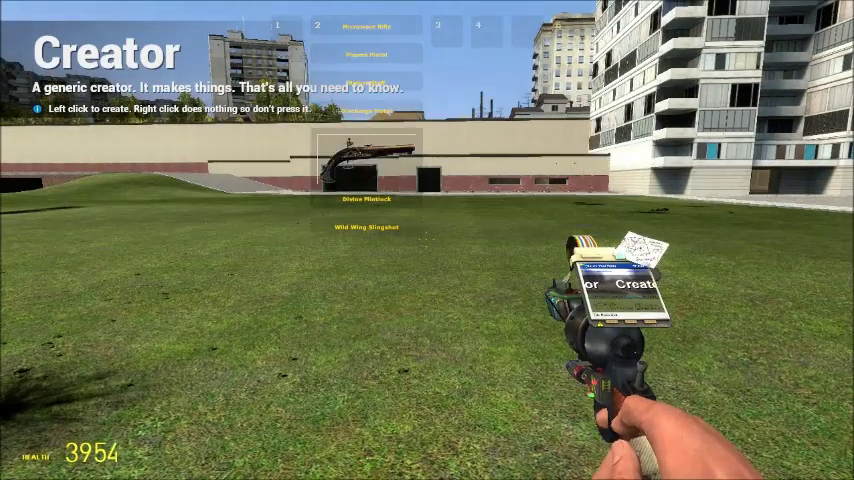
scroll(427, 240, "down", 2)
scroll(427, 240, "down", 3)
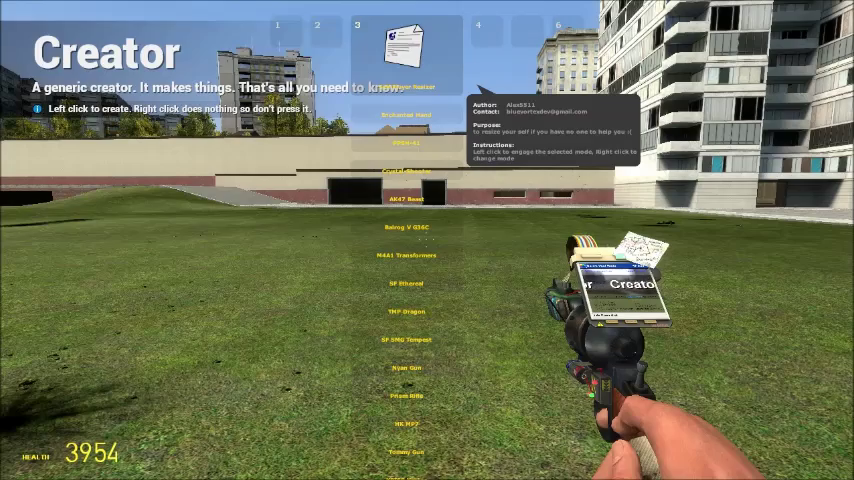
scroll(427, 240, "down", 1)
scroll(427, 240, "up", 2)
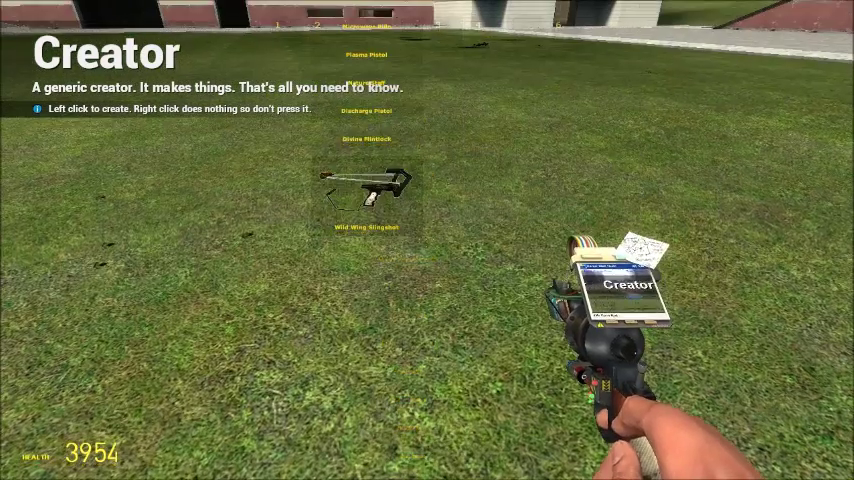
scroll(427, 240, "down", 1)
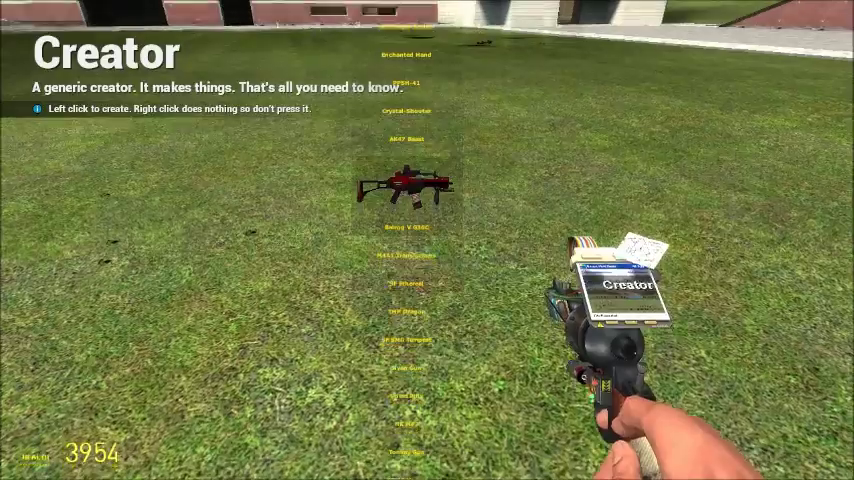
Test-fire the AK47 Beast and M4A1 Transformers, then shoot the white rifle near the ragdoll.
left_click(427, 240)
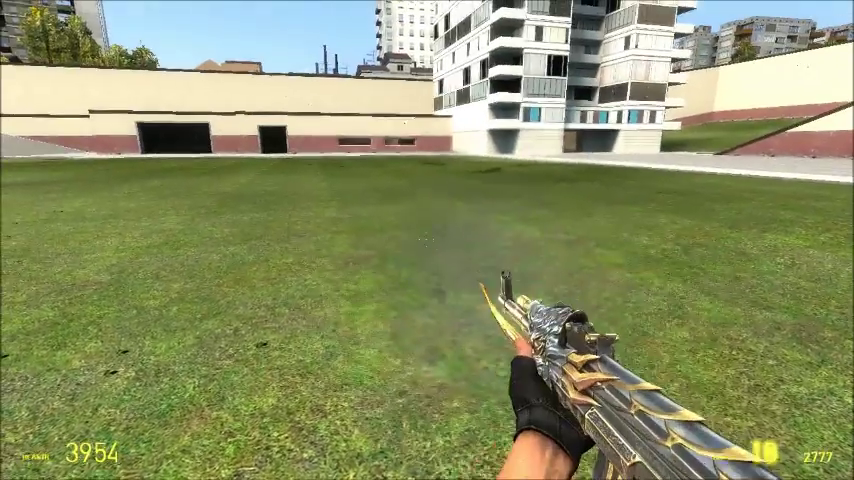
scroll(427, 240, "down", 2)
left_click(427, 240)
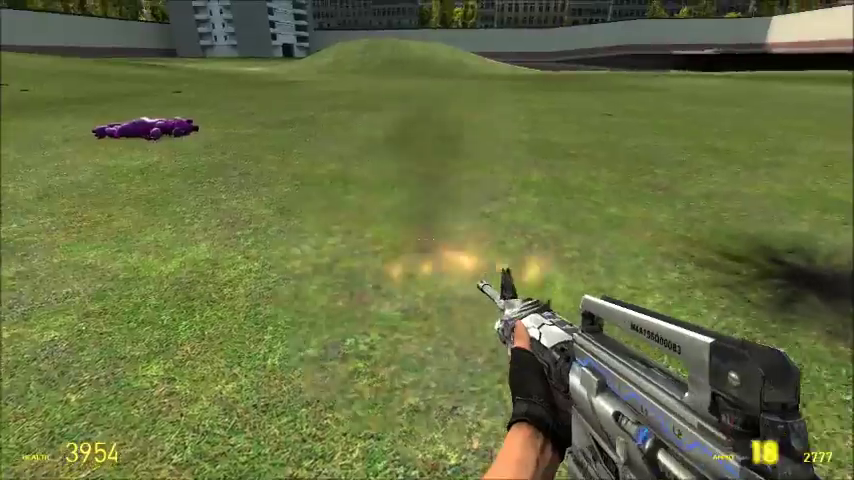
left_click(427, 240)
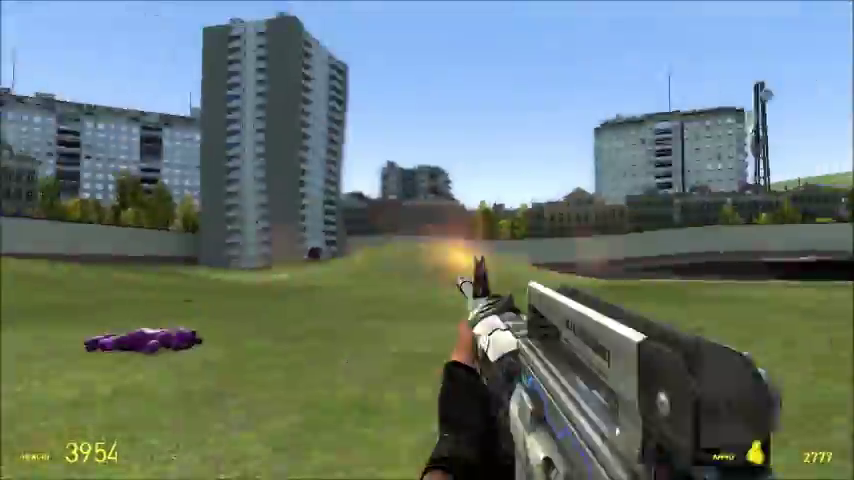
scroll(427, 240, "down", 1)
left_click(427, 240)
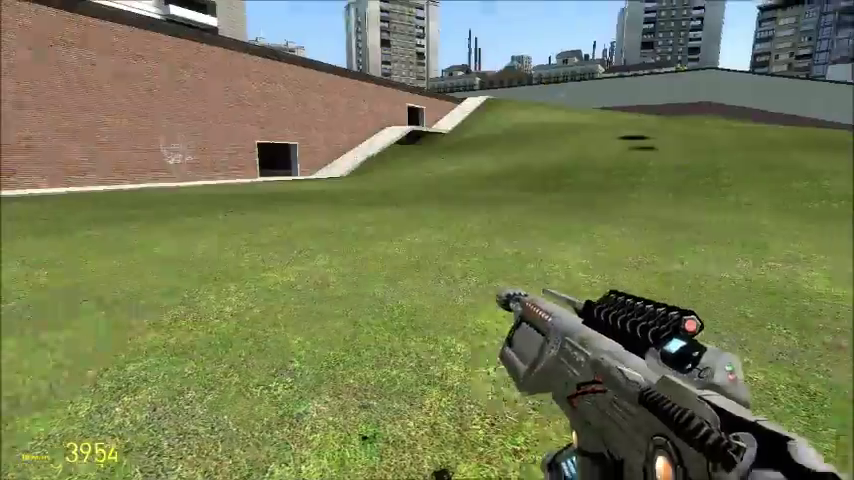
left_click(427, 240)
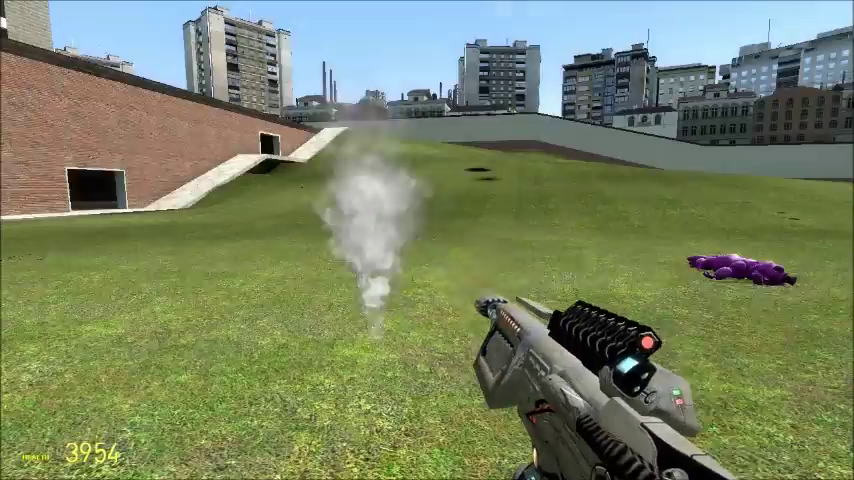